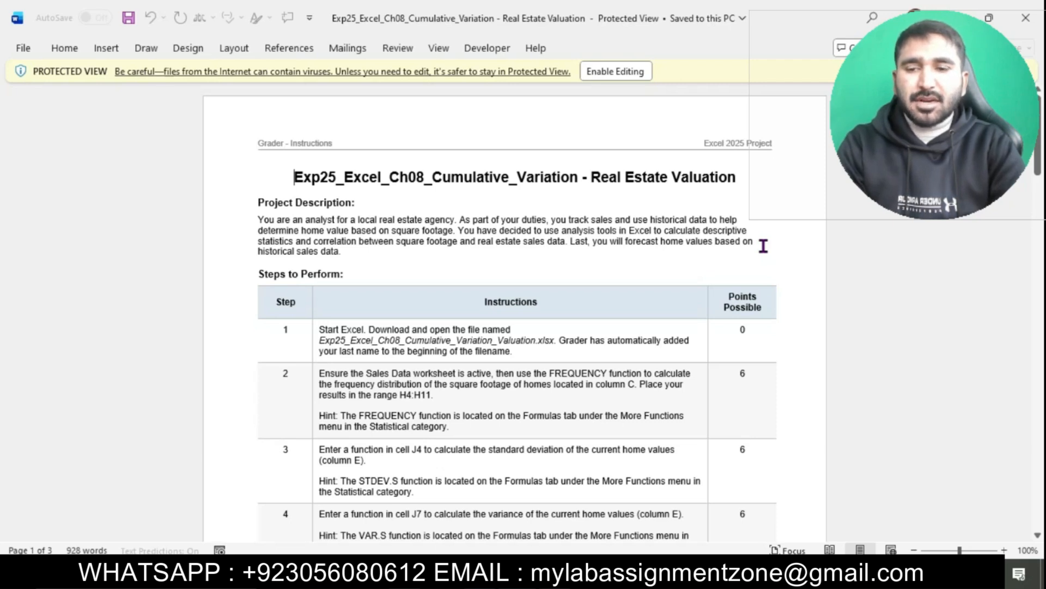
# Step: Enable editing in the instructions document and highlight its title, Exp25_Excel_Ch08_Cumulative_Variation - Real Estate Valuation, in turquoise
pyautogui.click(612, 76)
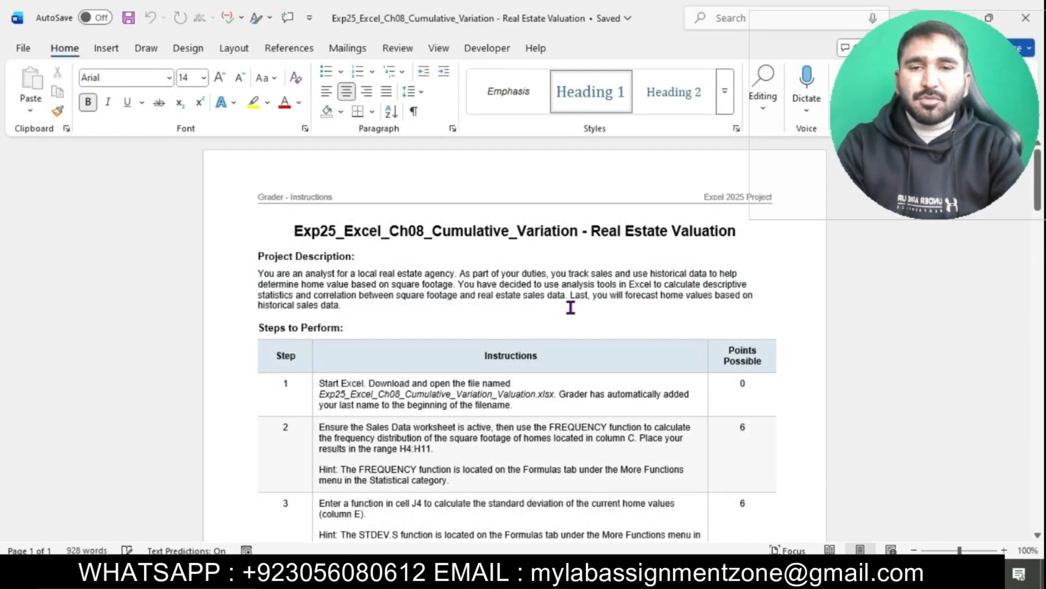
pyautogui.moveTo(291, 231); pyautogui.dragTo(740, 232)
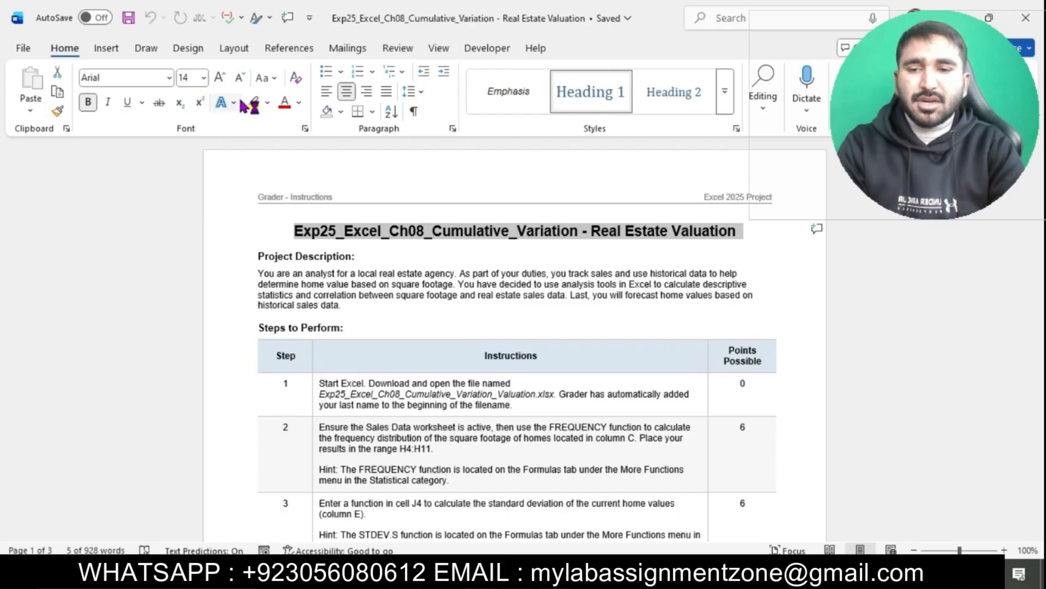
pyautogui.click(267, 102)
pyautogui.click(306, 162)
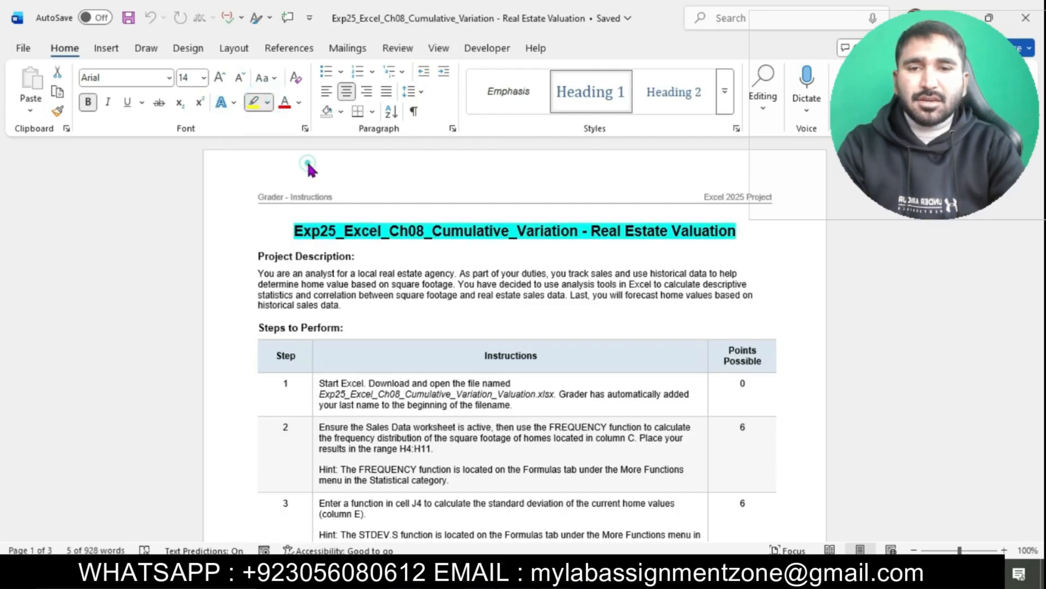
# Step: Set the font size of all step rows in the Steps to Perform table, from step 1 through Total Points, to 12
pyautogui.scroll(1, 345, 277)
pyautogui.scroll(5, 345, 277)
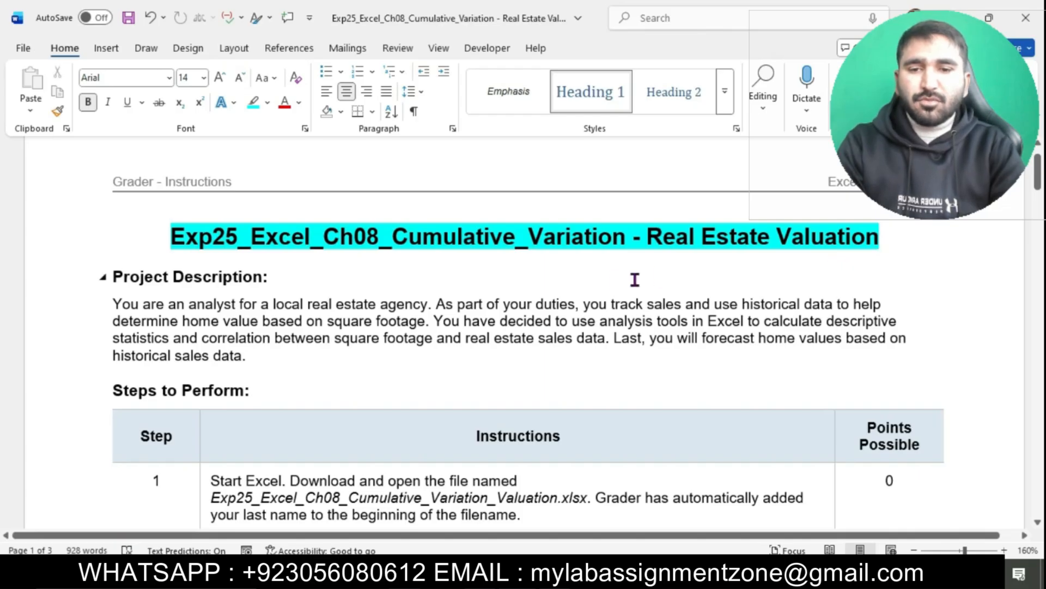
pyautogui.scroll(-3, 608, 286)
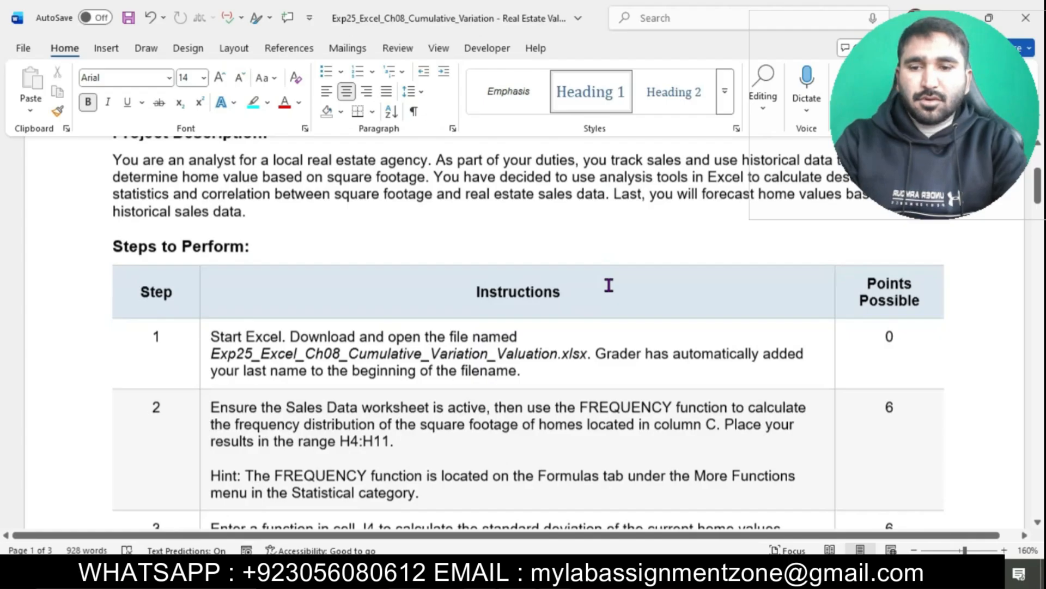
pyautogui.scroll(-2, 609, 285)
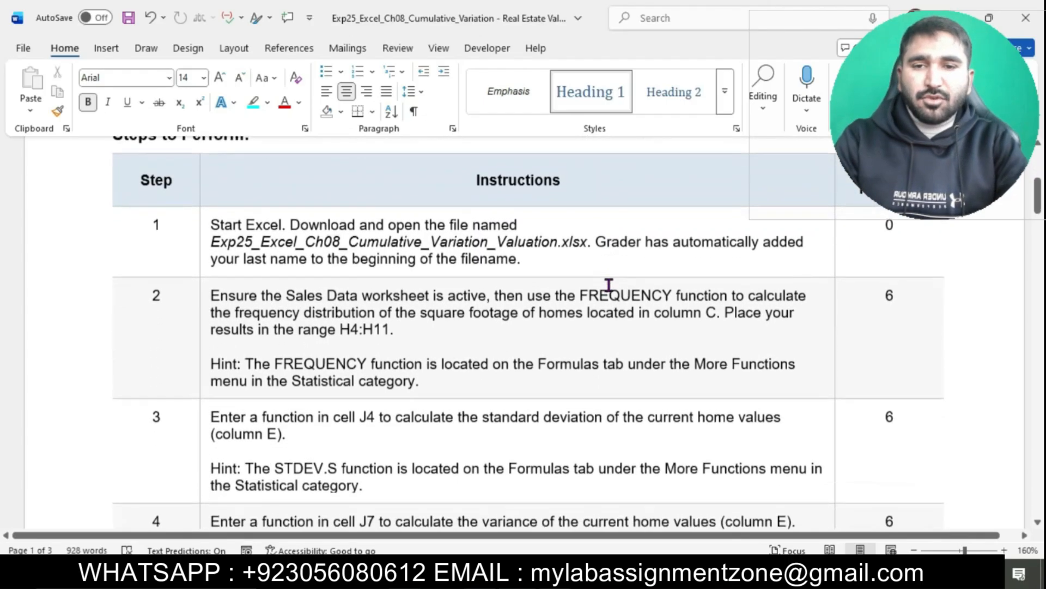
pyautogui.moveTo(207, 225); pyautogui.dragTo(209, 567)
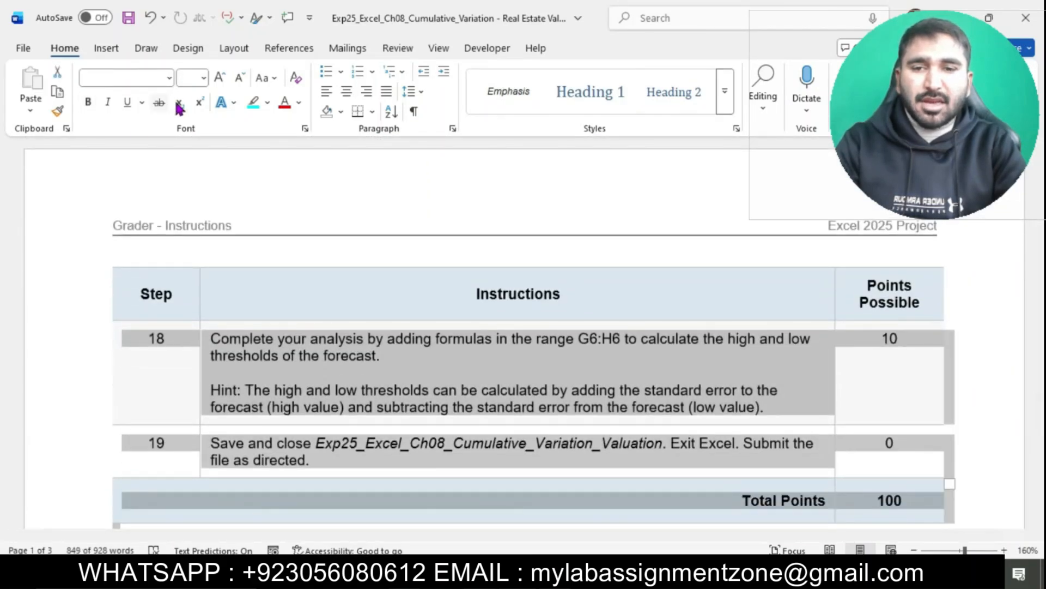
pyautogui.click(203, 78)
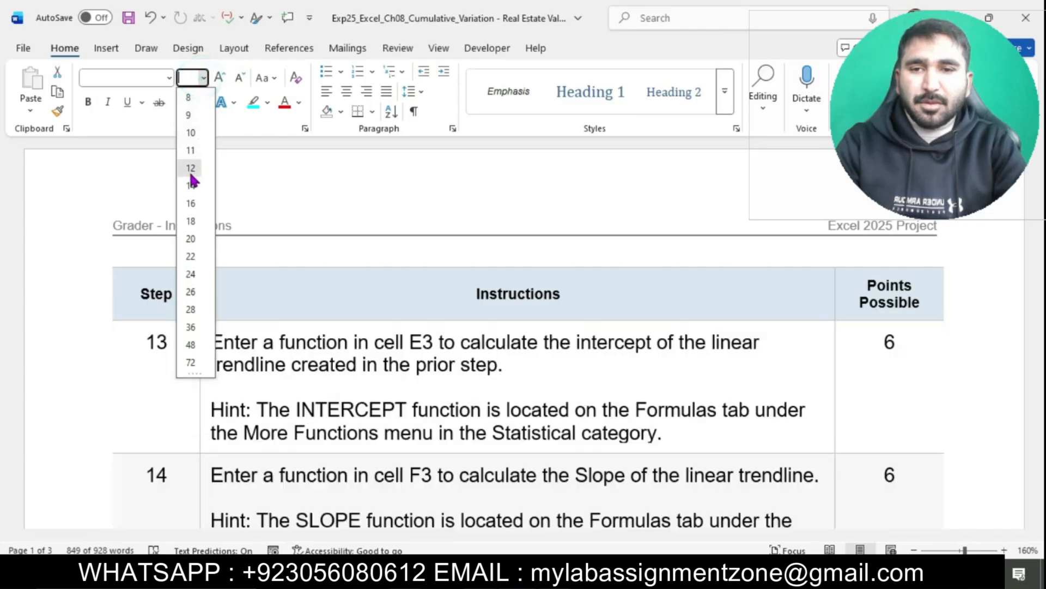
pyautogui.click(190, 169)
pyautogui.click(394, 376)
pyautogui.scroll(20, 392, 370)
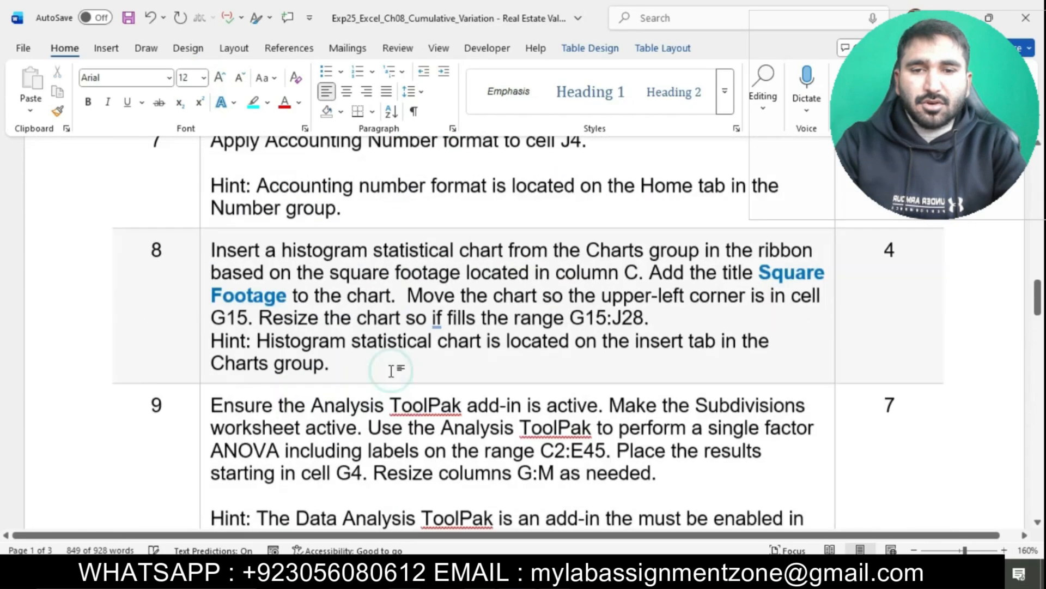
# Step: Highlight the step 1 instruction text in the table in turquoise
pyautogui.scroll(-3, 391, 371)
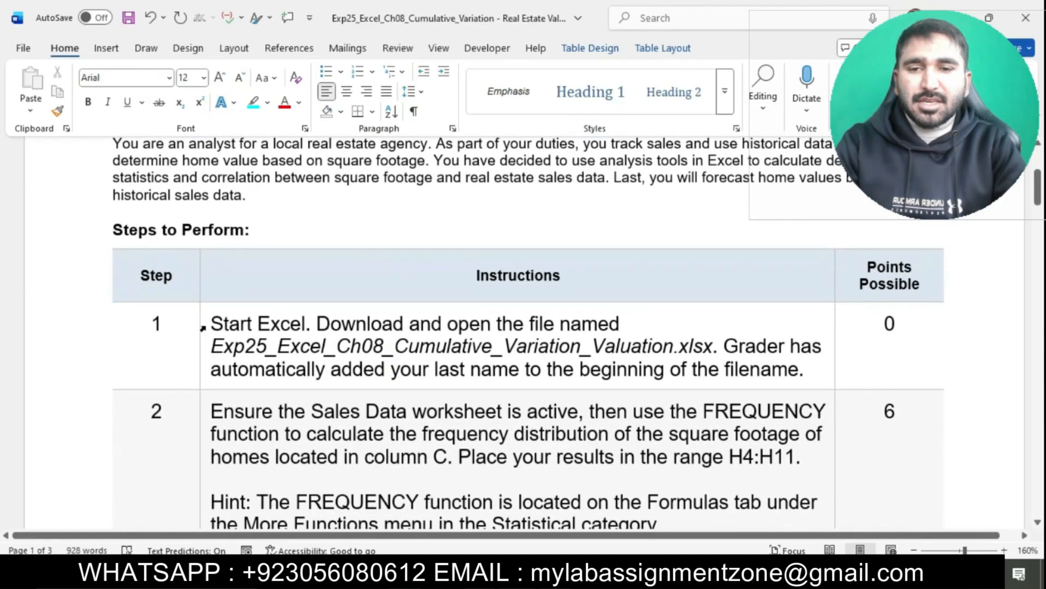
pyautogui.click(204, 326)
pyautogui.click(272, 298)
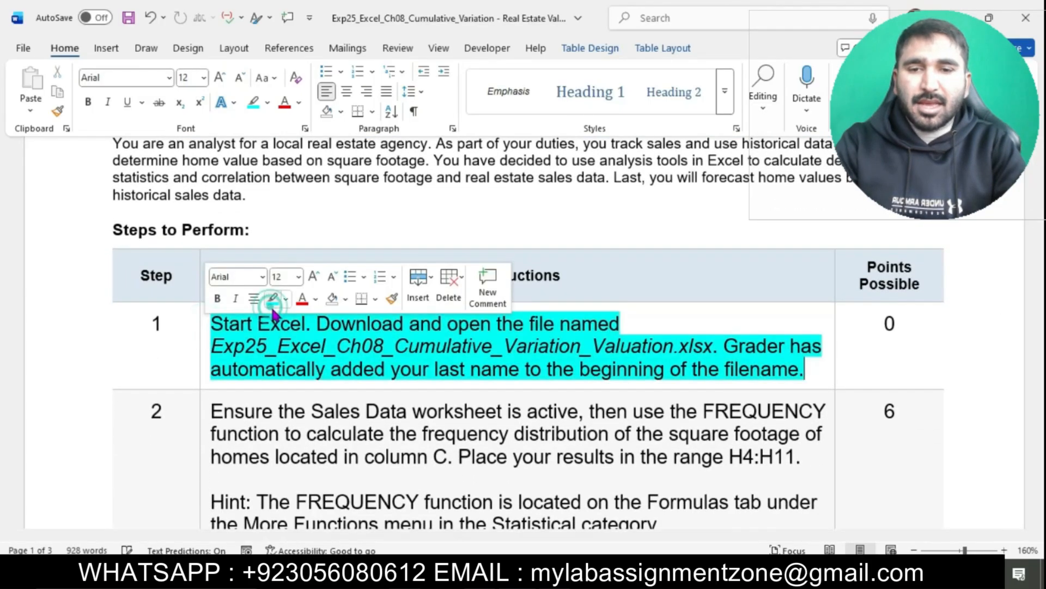
pyautogui.click(300, 347)
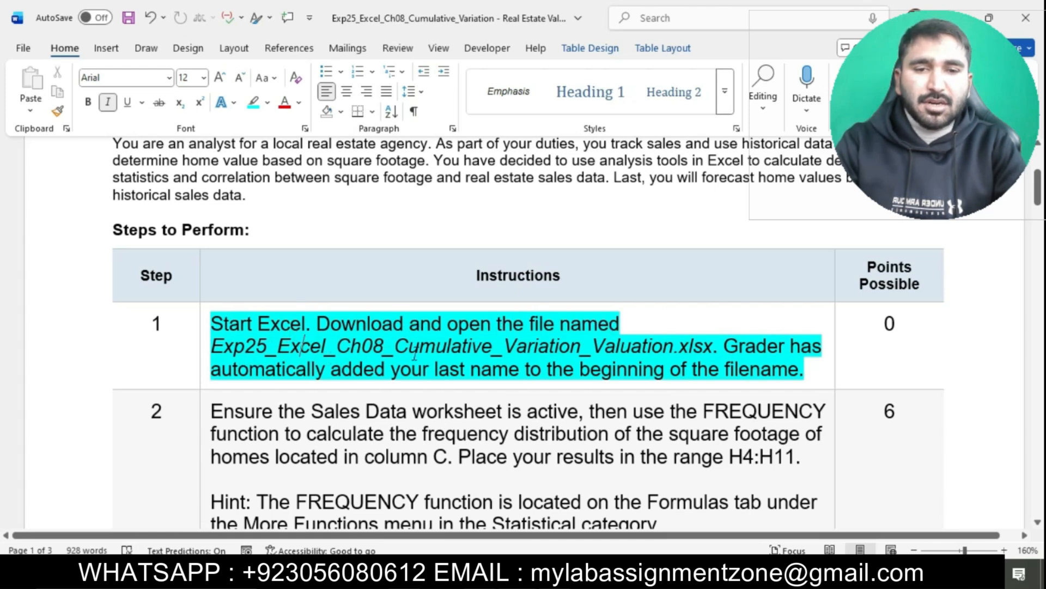
# Step: Open the Exp25_Excel_Ch08_Cumulative_Variation_Valuation workbook from the project folder in File Explorer and enable editing in Excel
pyautogui.scroll(-2, 546, 355)
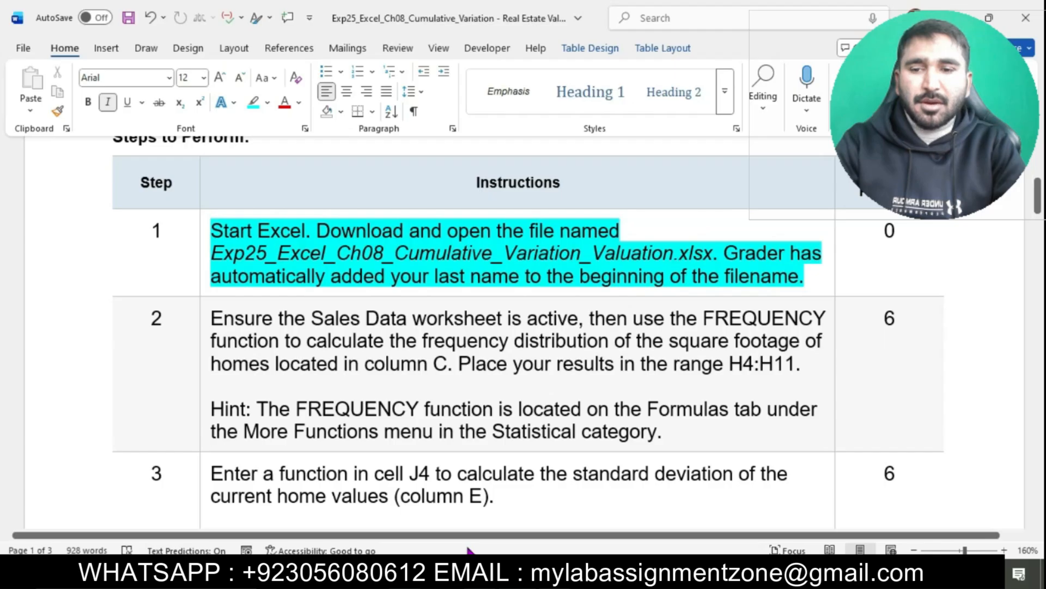
pyautogui.click(463, 572)
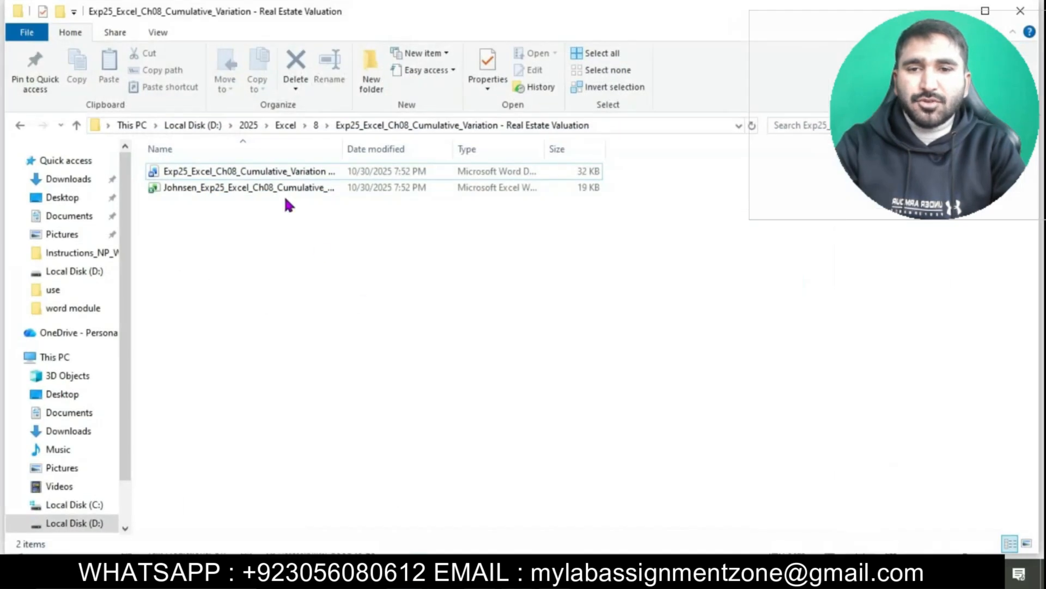
pyautogui.doubleClick(283, 190)
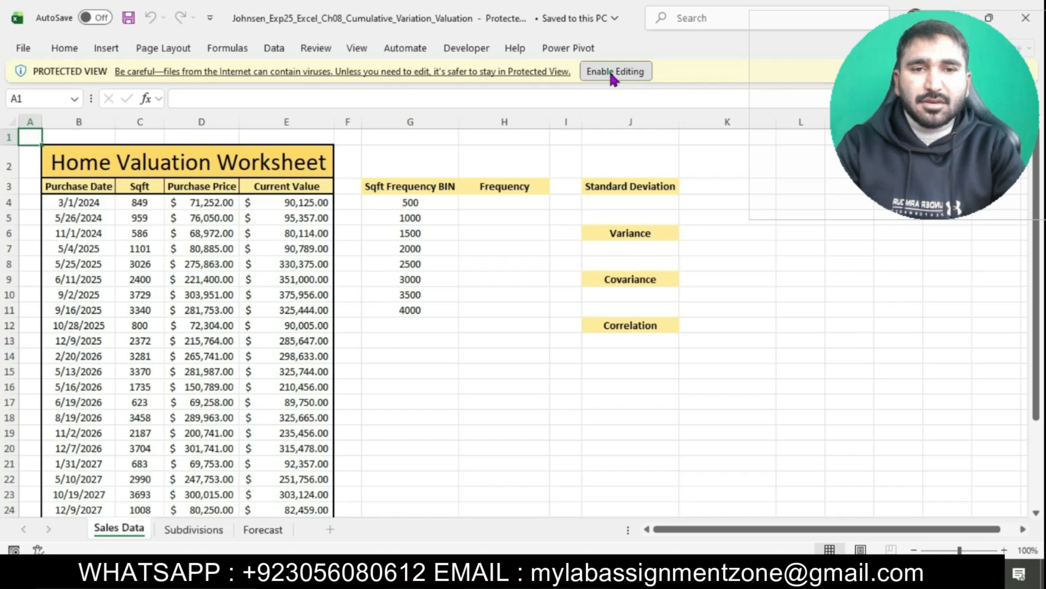
pyautogui.click(613, 75)
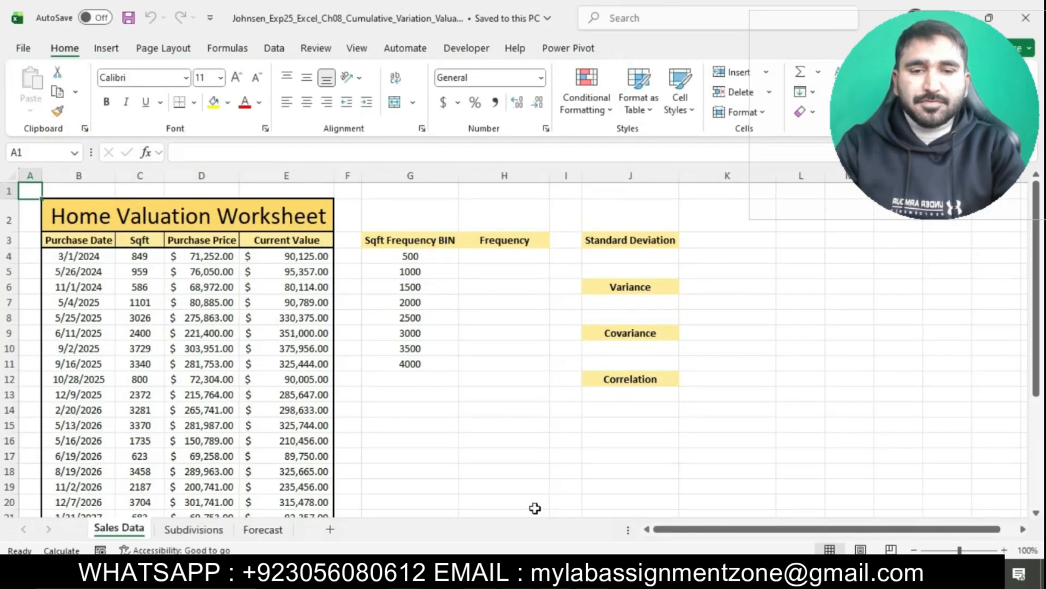
# Step: Switch back to the Word instructions and highlight the step 2 FREQUENCY instruction and its hint in turquoise
pyautogui.click(527, 574)
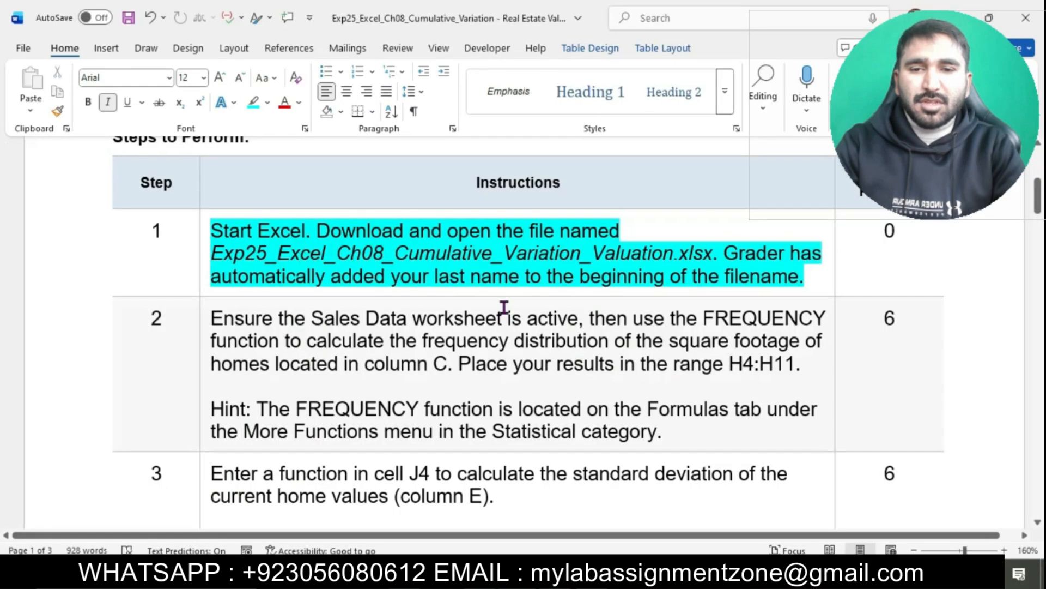
pyautogui.scroll(-3, 502, 309)
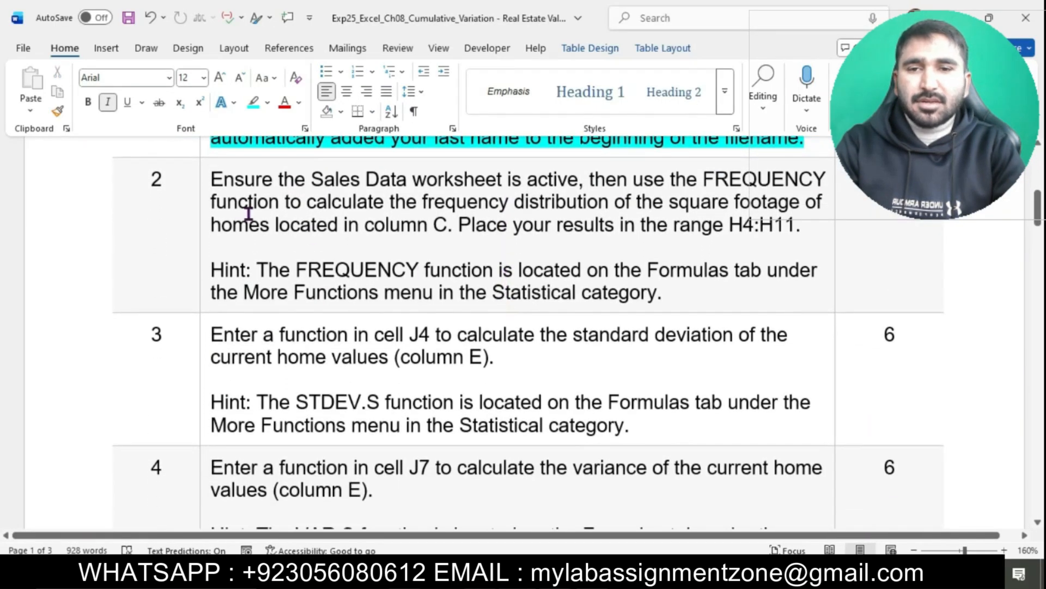
pyautogui.click(203, 182)
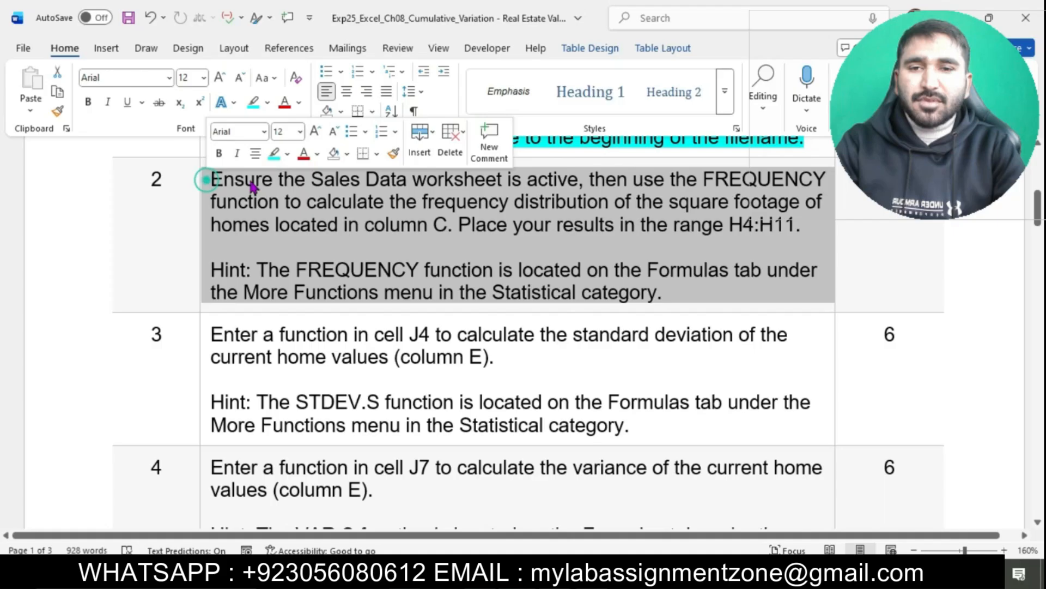
pyautogui.click(275, 162)
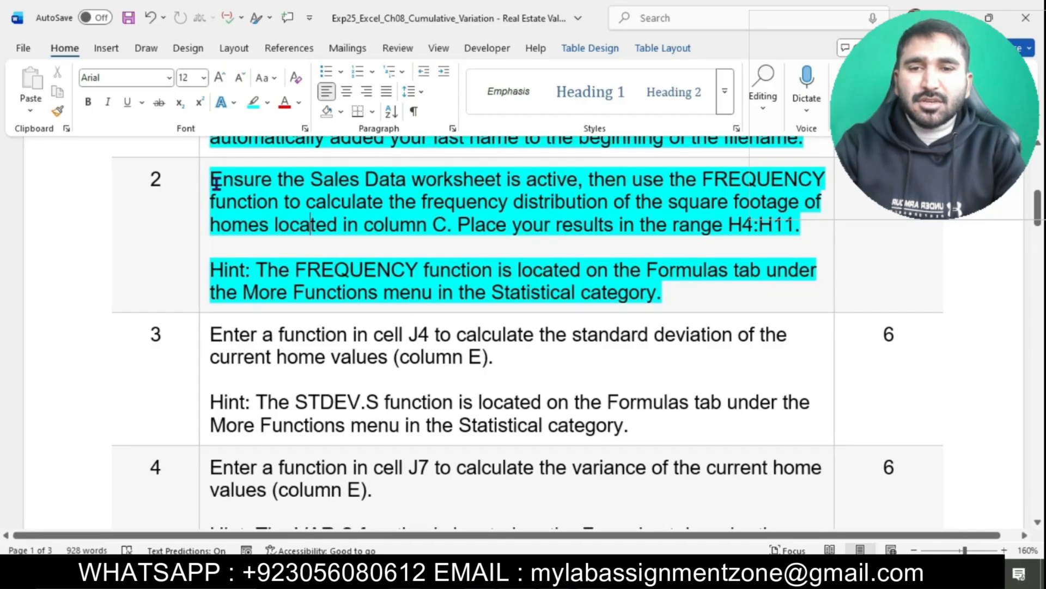
# Step: Compare the step 2 FREQUENCY instruction in Word with the square footage and frequency columns of the Sales Data worksheet in Excel
pyautogui.moveTo(216, 183); pyautogui.dragTo(440, 234)
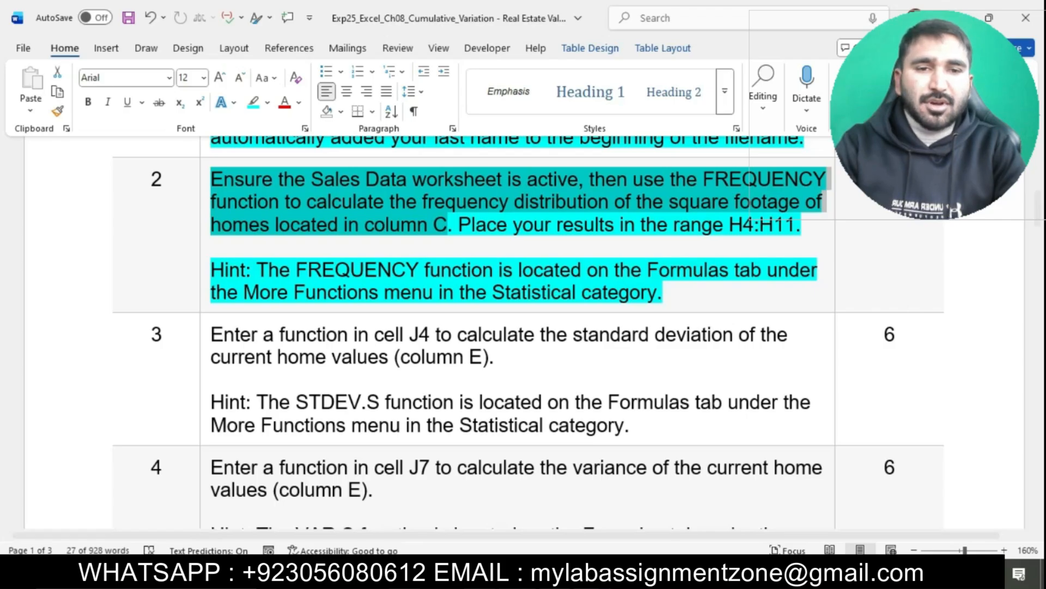
pyautogui.click(512, 572)
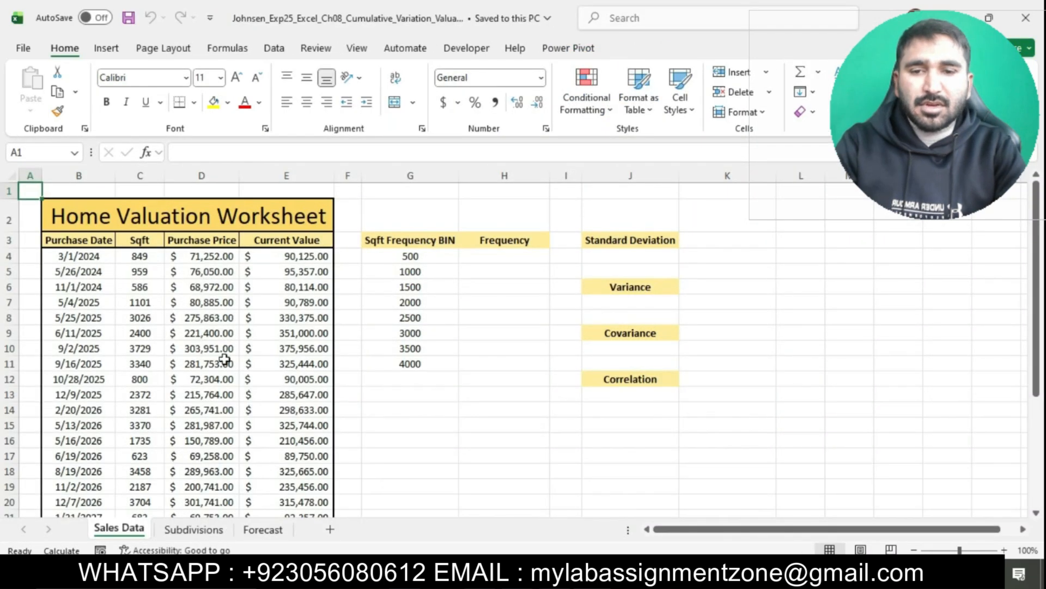
pyautogui.click(493, 573)
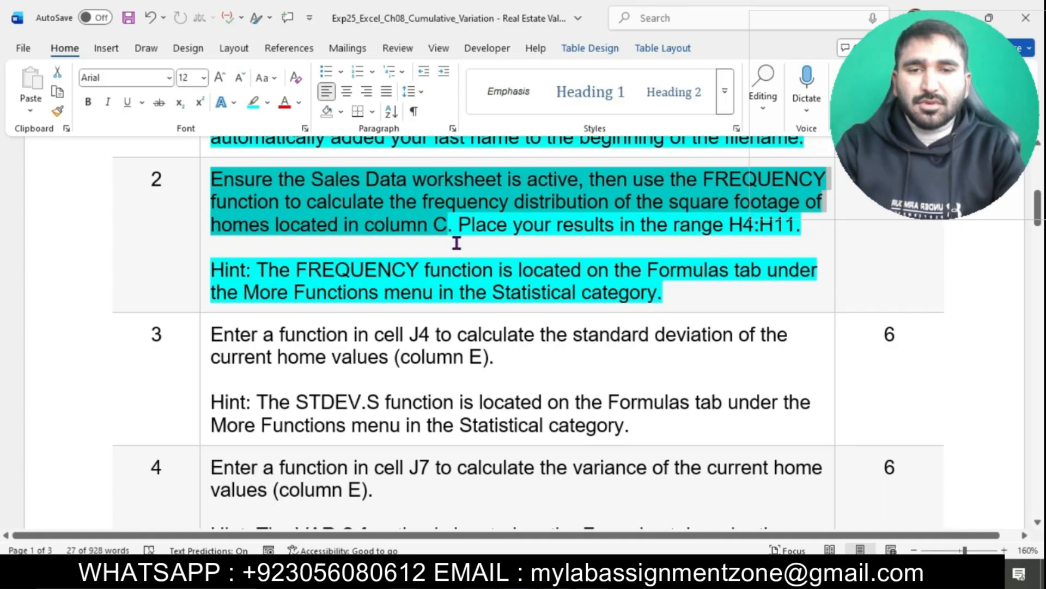
# Step: Switch to Excel and enter =FREQUENCY(C4:C30,G4:G11) in cell H4 of the Sales Data worksheet
pyautogui.click(582, 573)
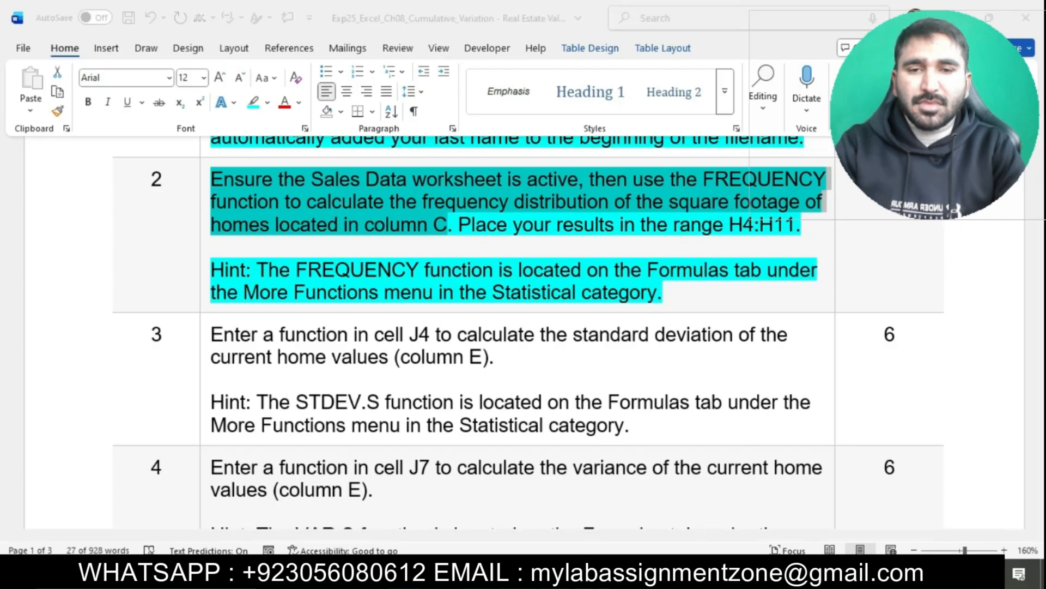
pyautogui.click(501, 258)
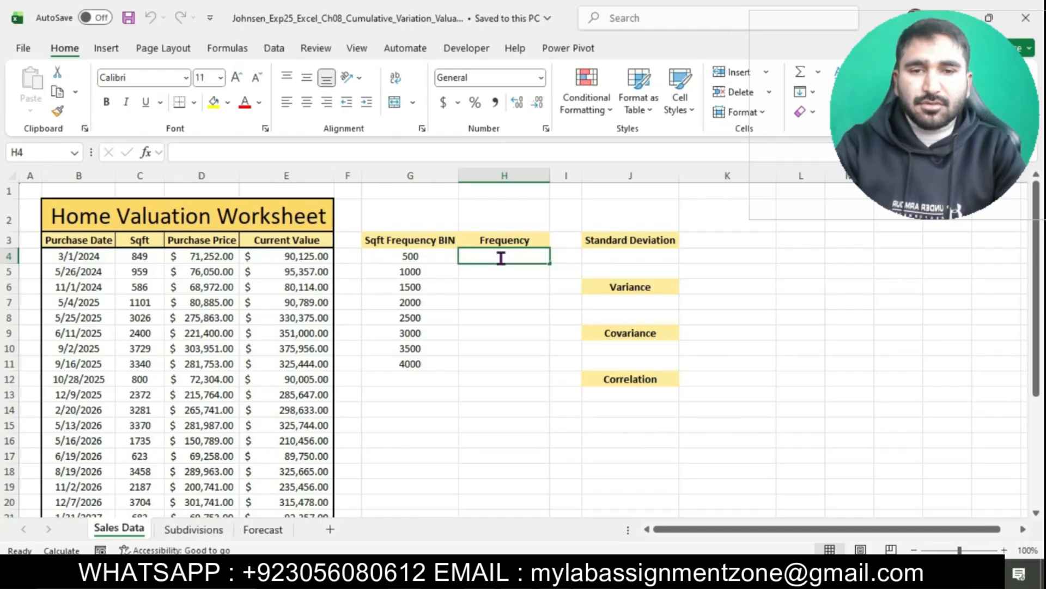
pyautogui.write('=')
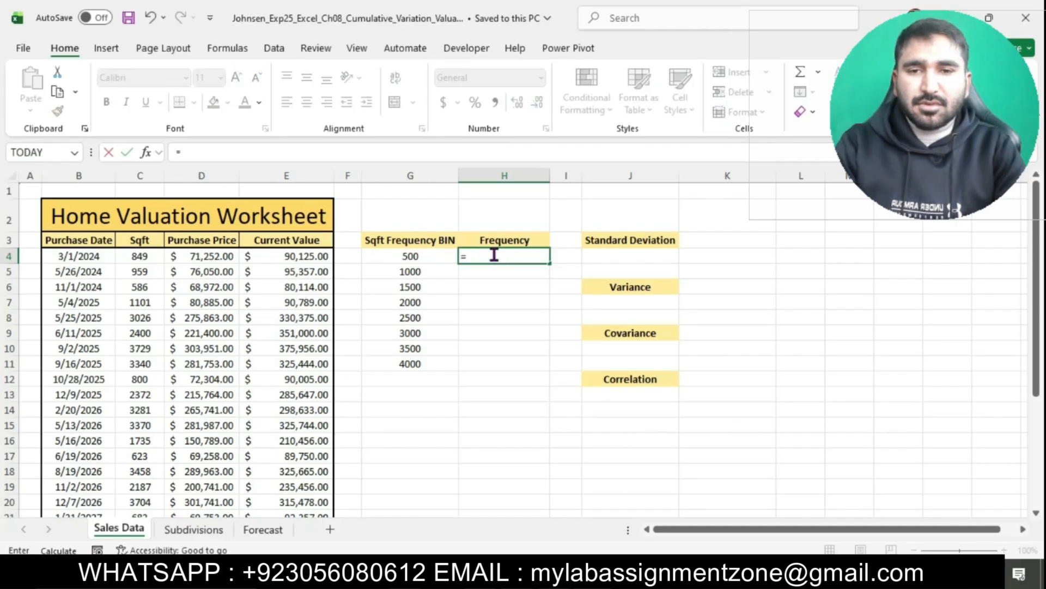
pyautogui.click(392, 158)
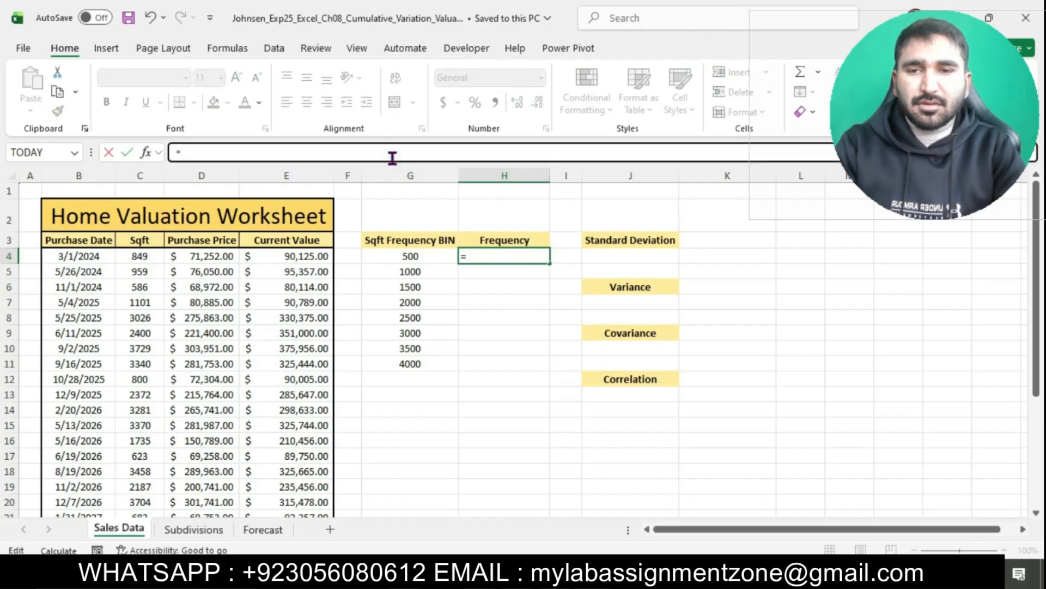
pyautogui.write('FRE')
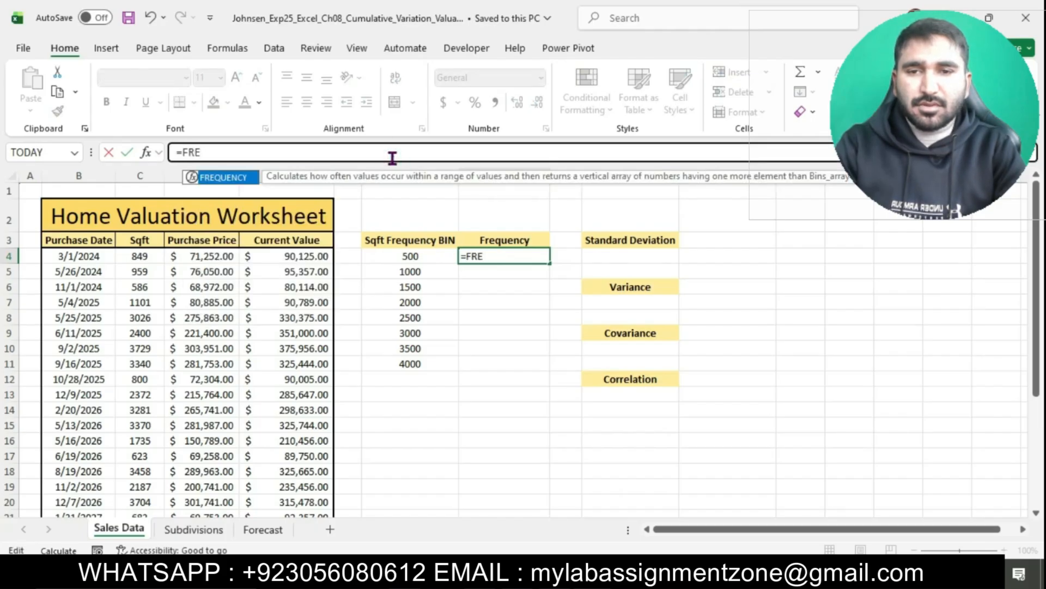
pyautogui.write('QUE')
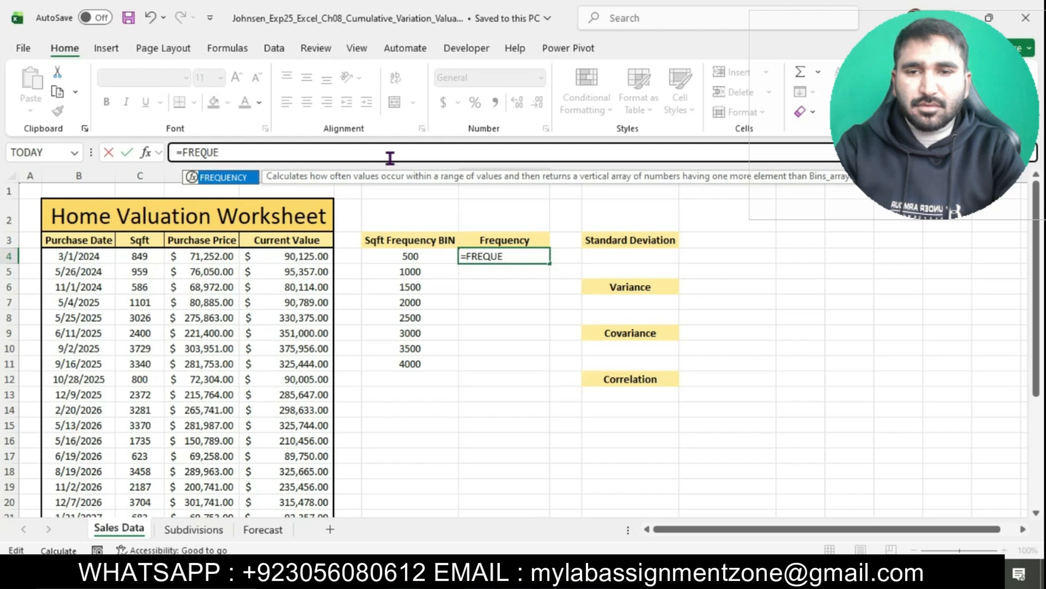
pyautogui.doubleClick(239, 178)
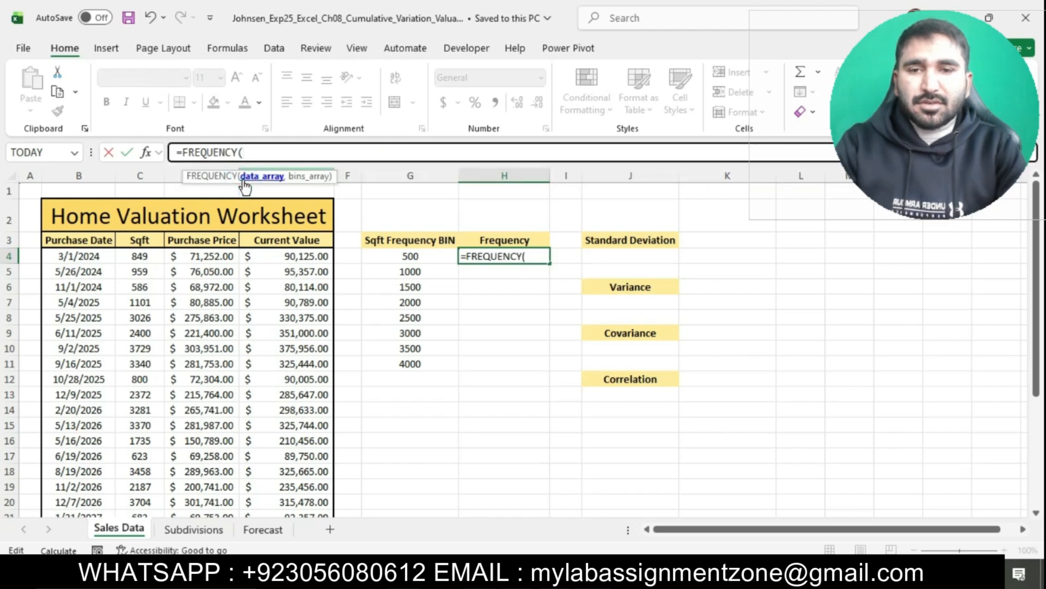
pyautogui.write('C4')
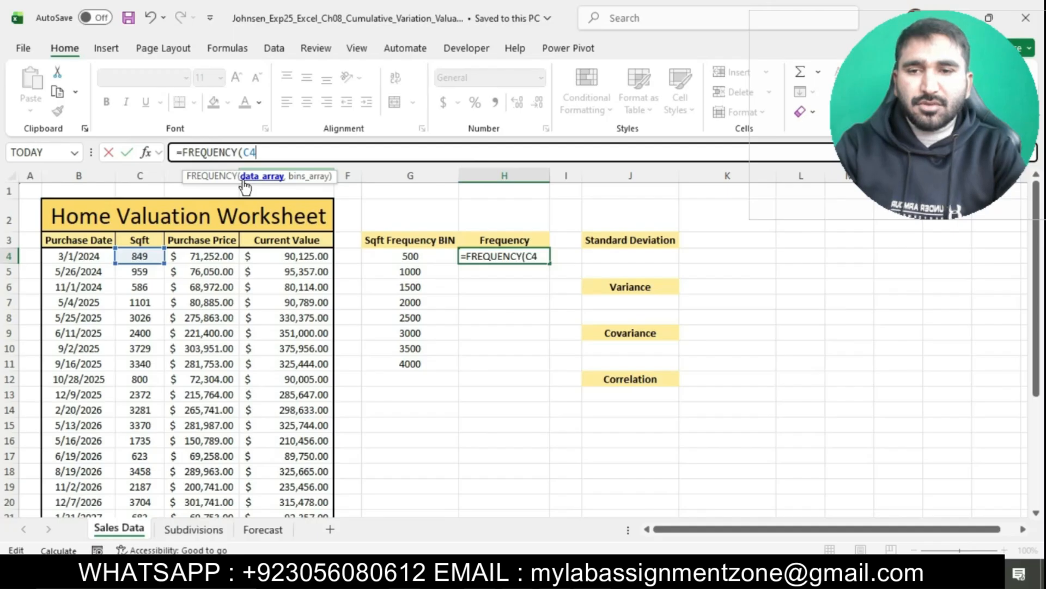
pyautogui.write(':C30')
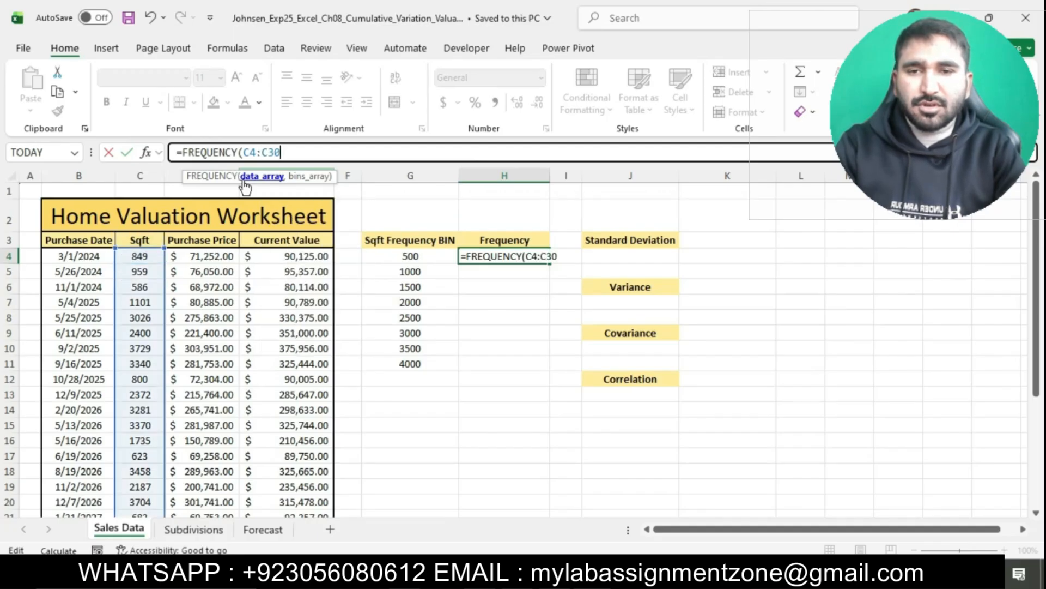
pyautogui.write(',')
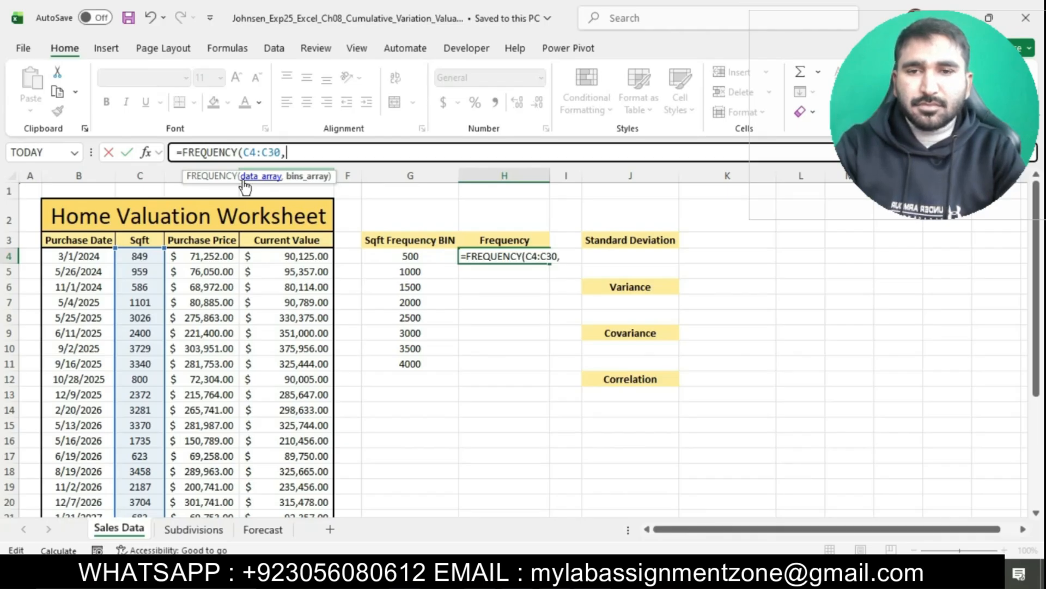
pyautogui.write('G4')
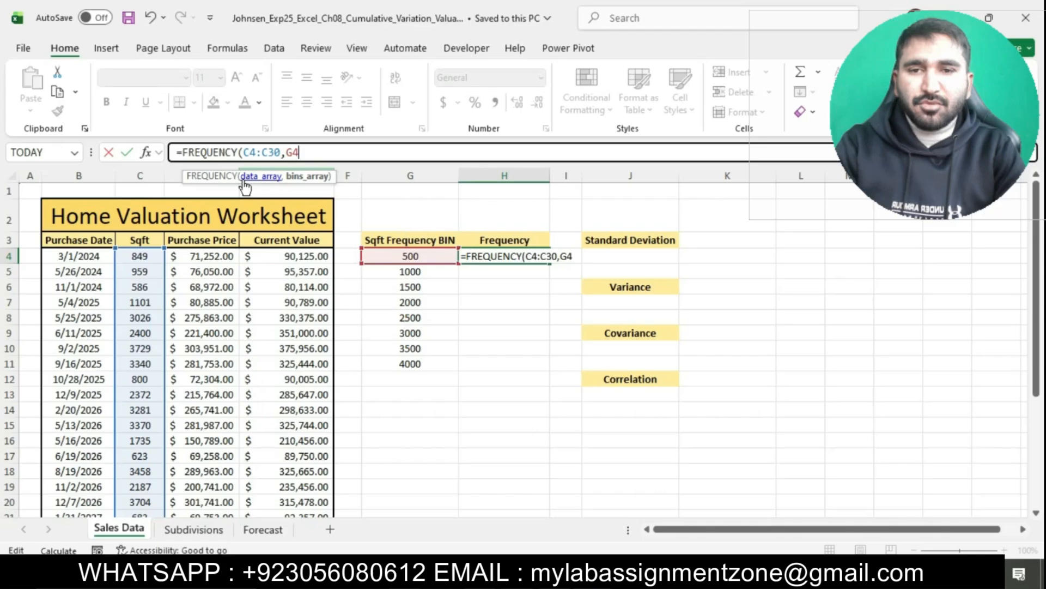
pyautogui.write(':G11')
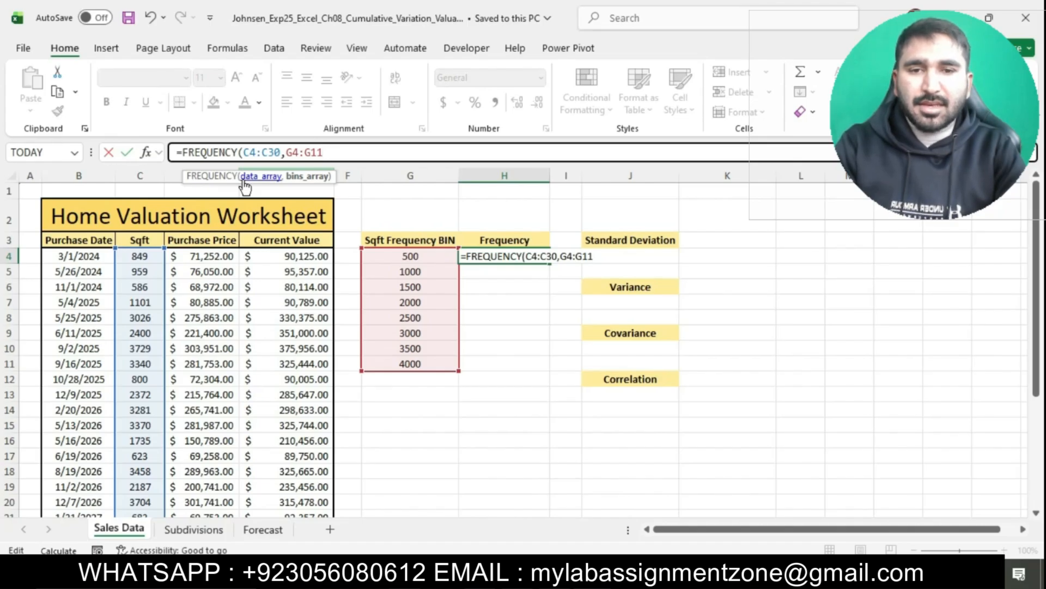
pyautogui.press('Return')
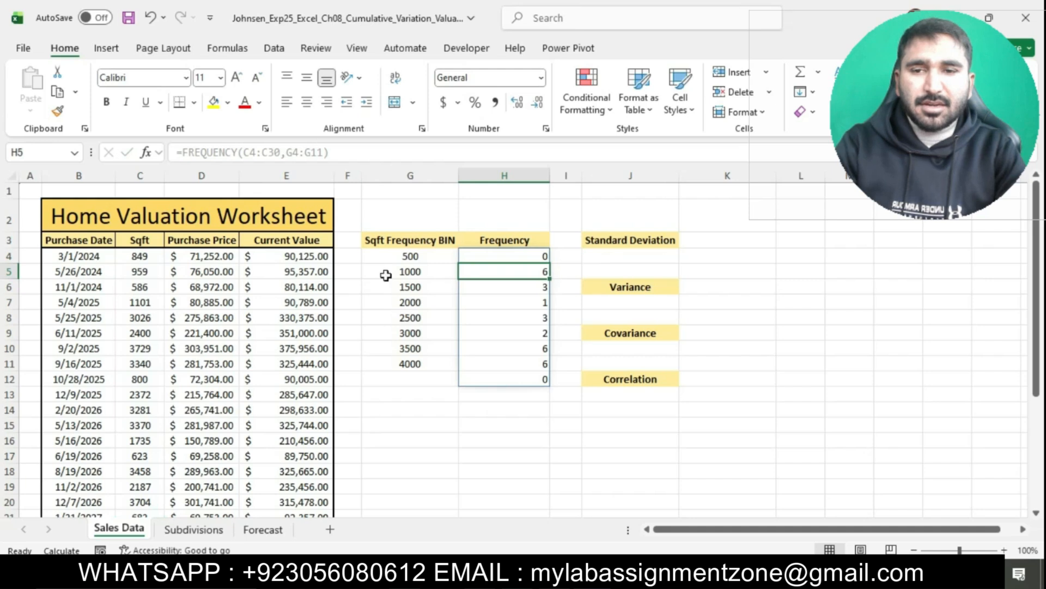
pyautogui.click(611, 444)
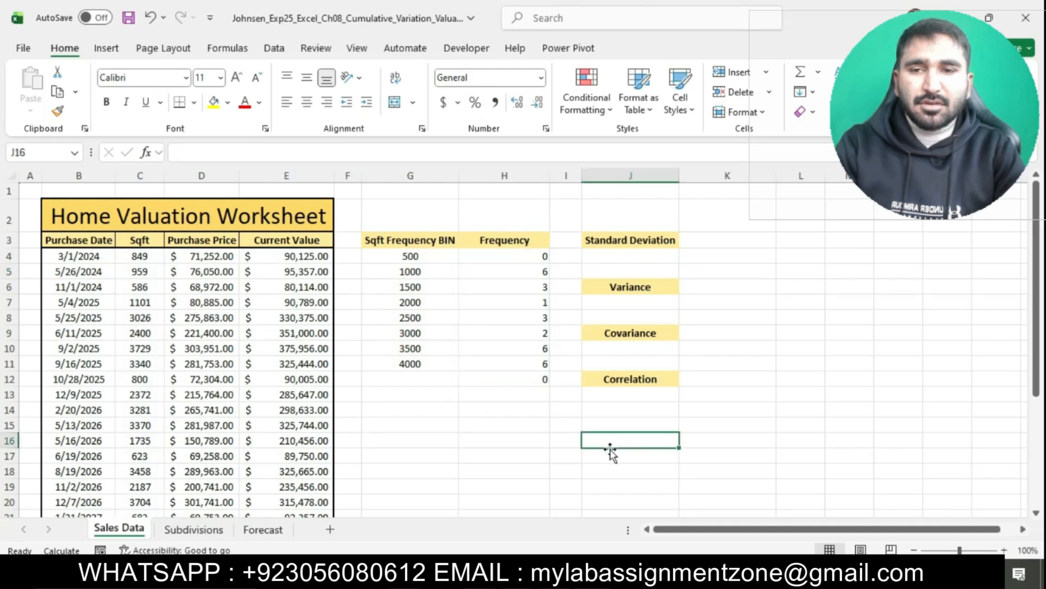
# Step: Switch back to the Word instructions and highlight the step 3 standard deviation instruction and its hint in turquoise
pyautogui.click(533, 572)
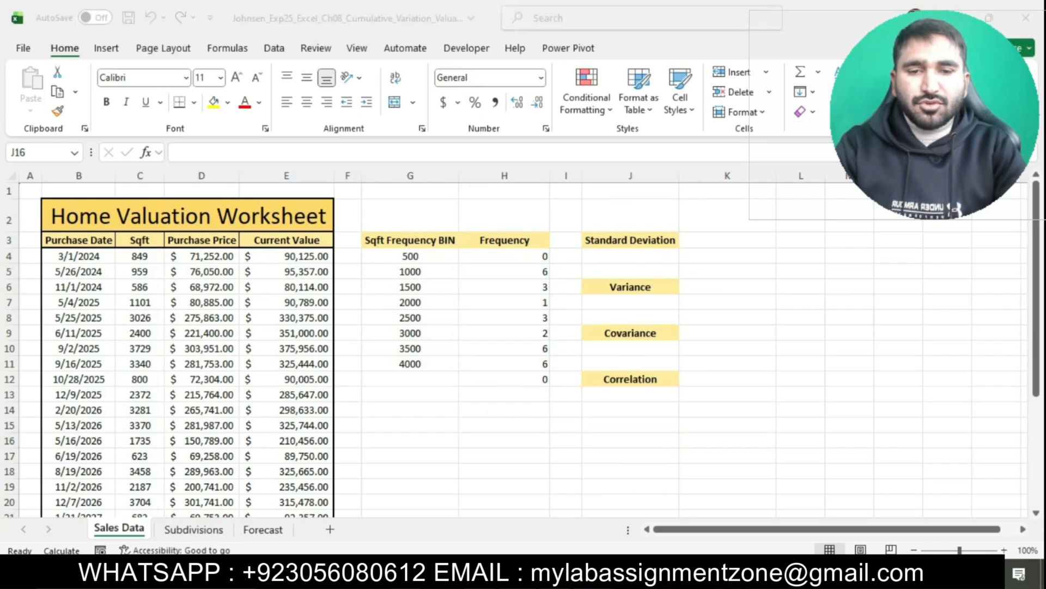
pyautogui.click(540, 294)
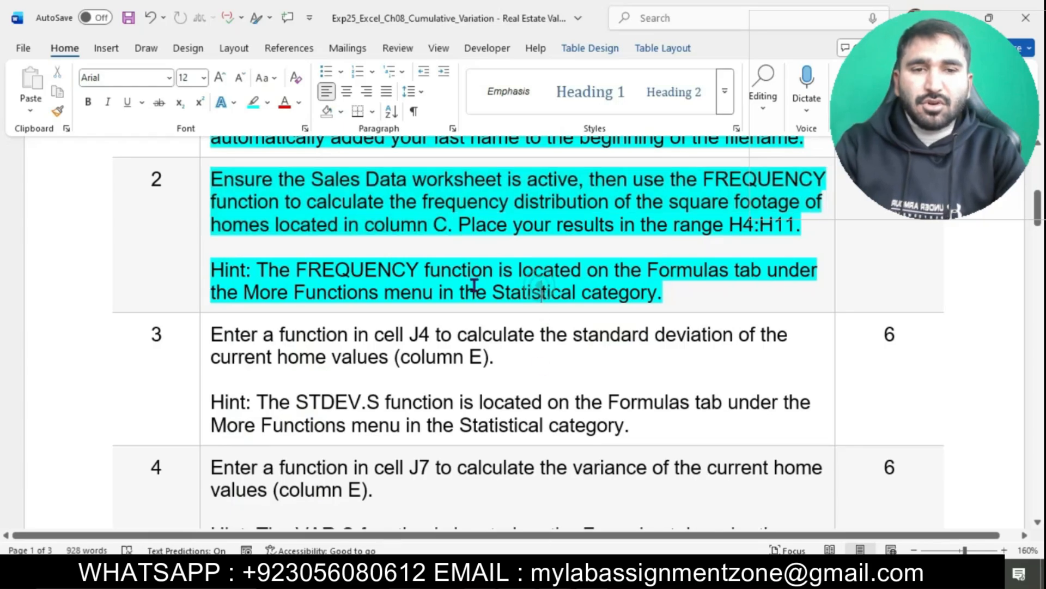
pyautogui.scroll(-1, 472, 286)
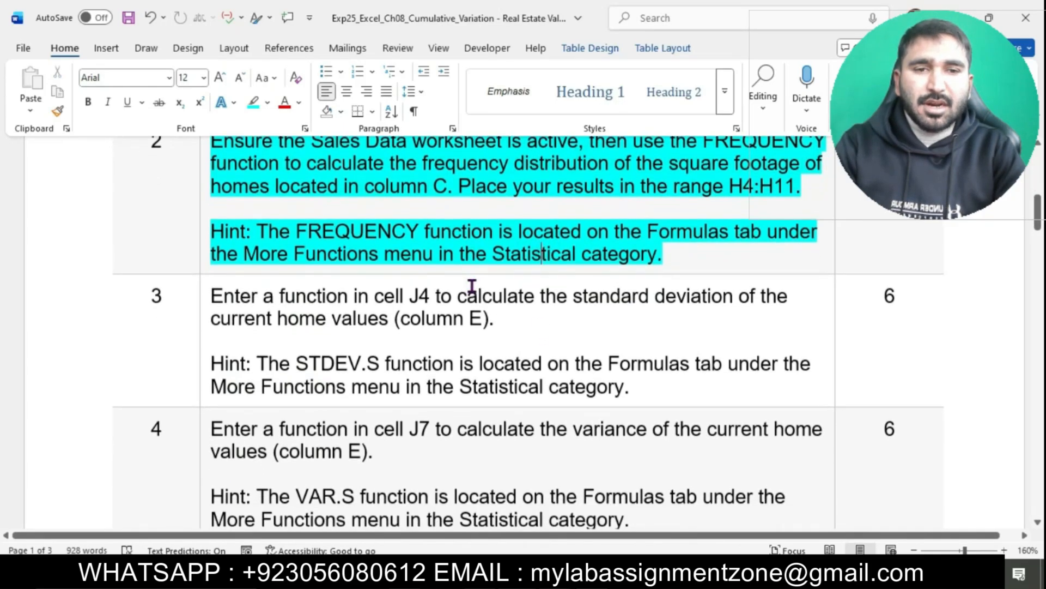
pyautogui.scroll(-3, 472, 286)
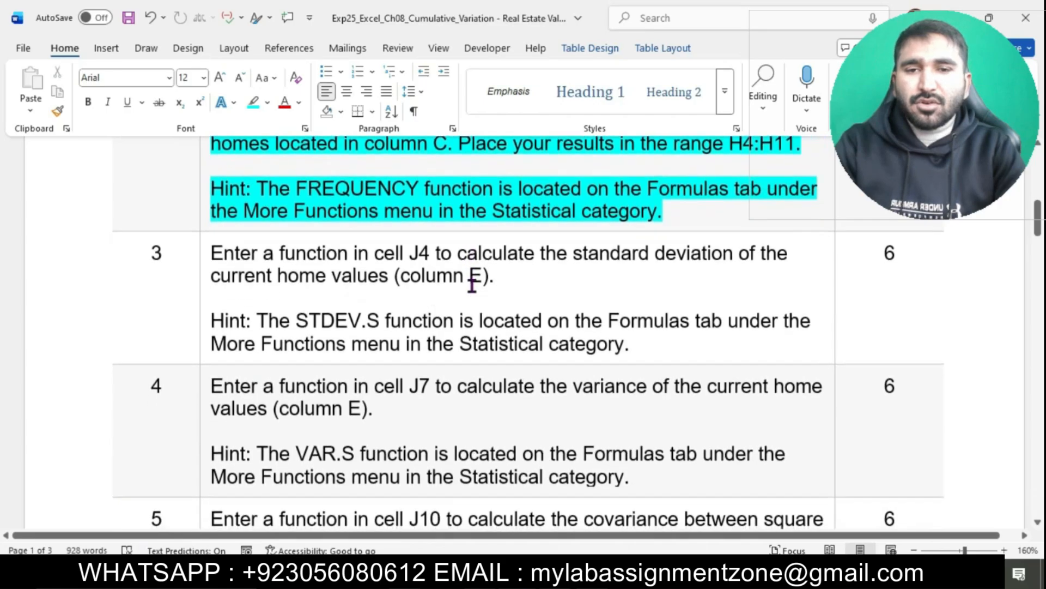
pyautogui.click(203, 183)
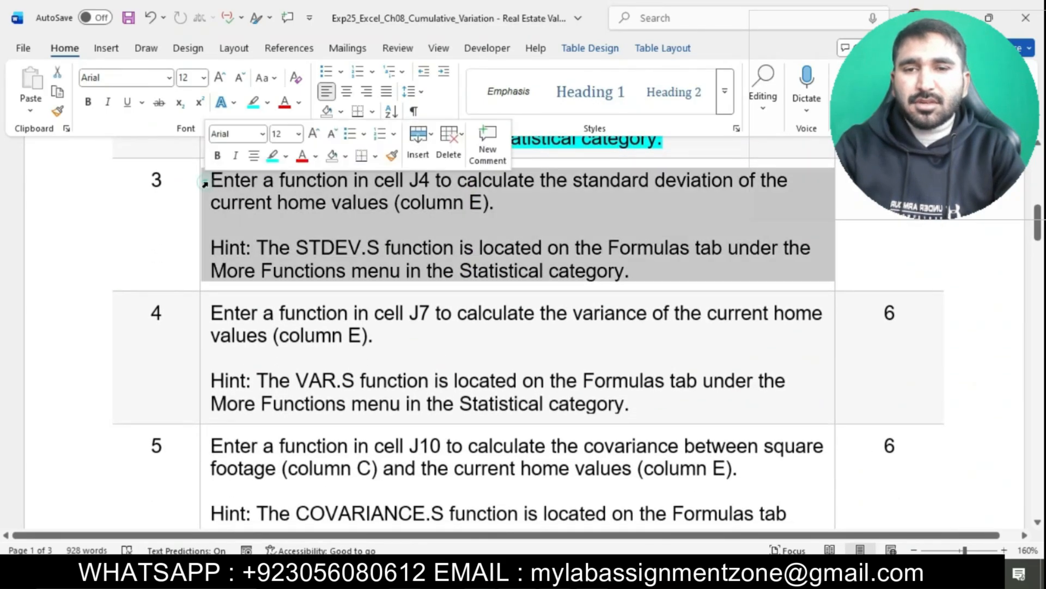
pyautogui.click(271, 164)
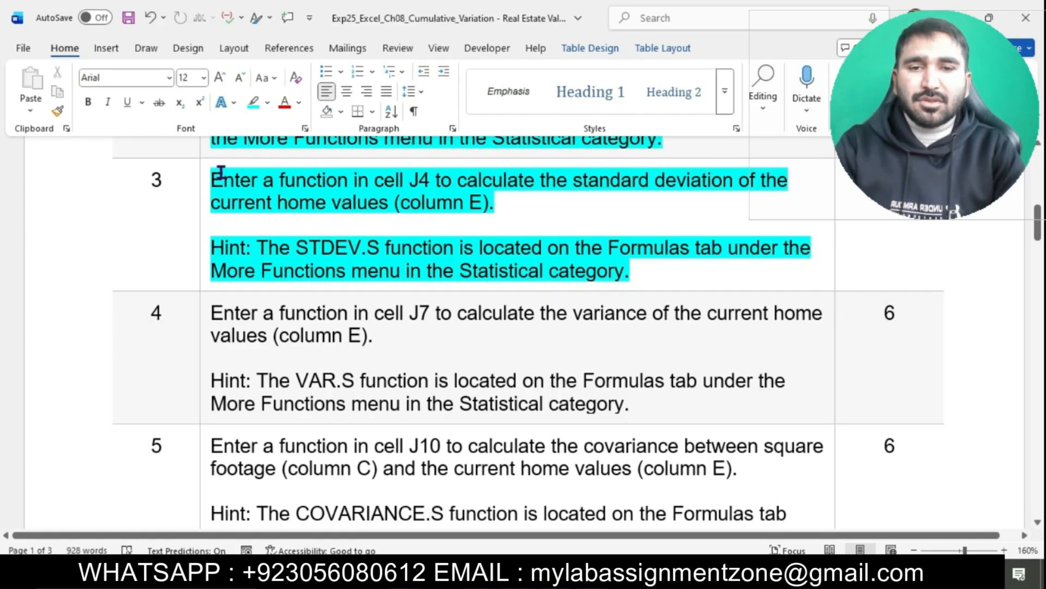
pyautogui.moveTo(213, 180); pyautogui.dragTo(633, 215)
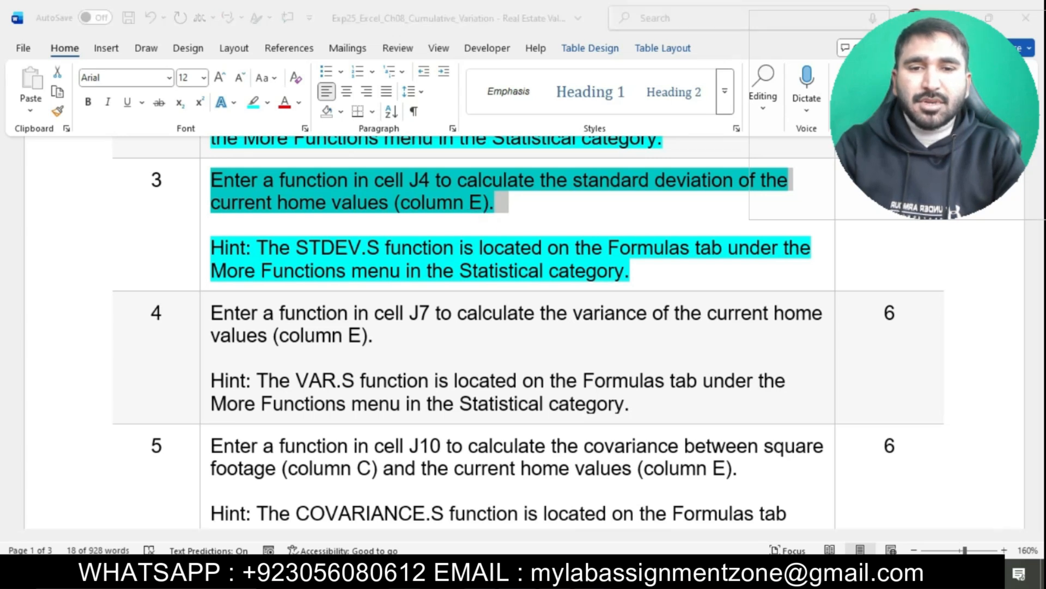
# Step: Switch to Excel and enter =STDEV.S(E4:E30) in cell J4 under the Standard Deviation heading
pyautogui.hotkey('alt', 'Tab')
pyautogui.click(657, 258)
pyautogui.doubleClick(653, 258)
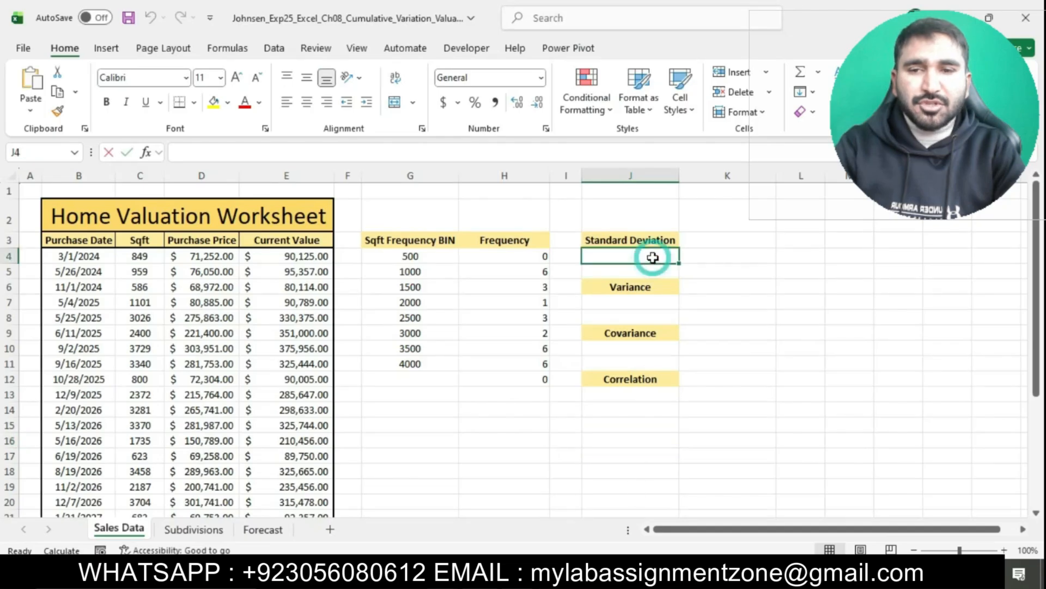
pyautogui.write('=')
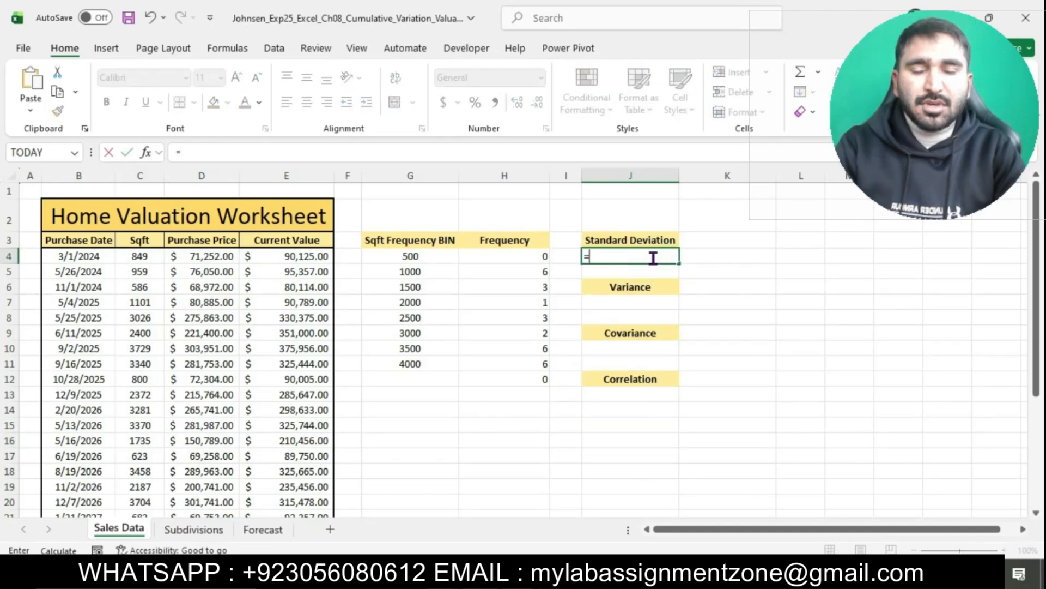
pyautogui.write('ST')
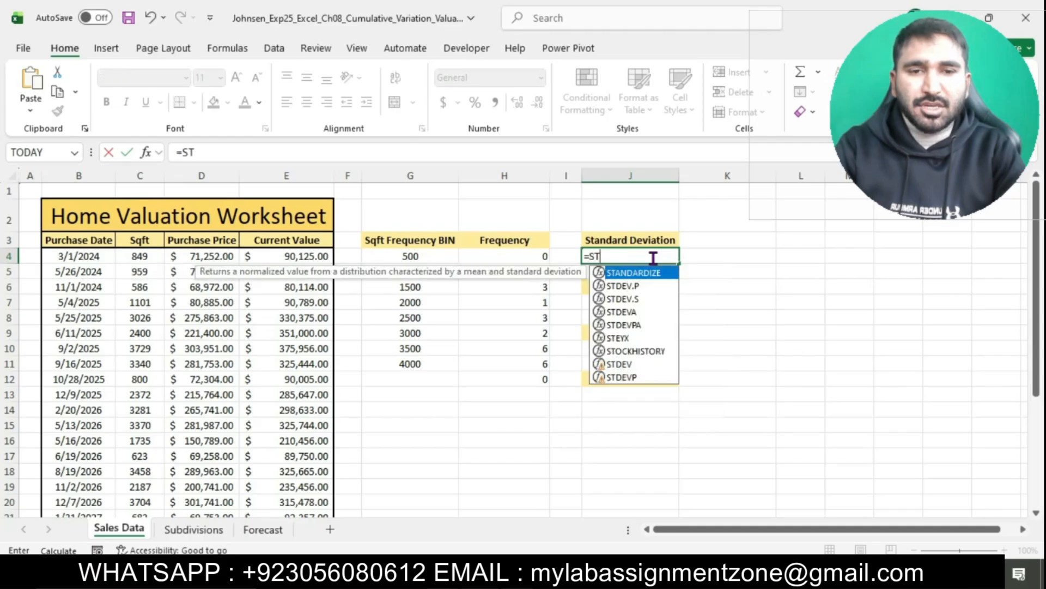
pyautogui.doubleClick(622, 299)
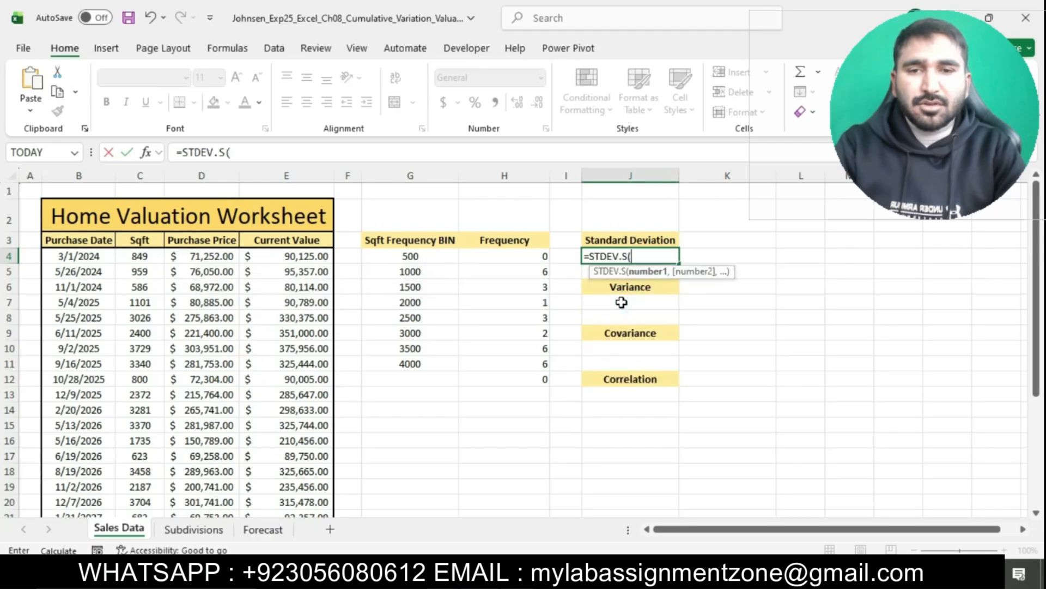
pyautogui.write('E')
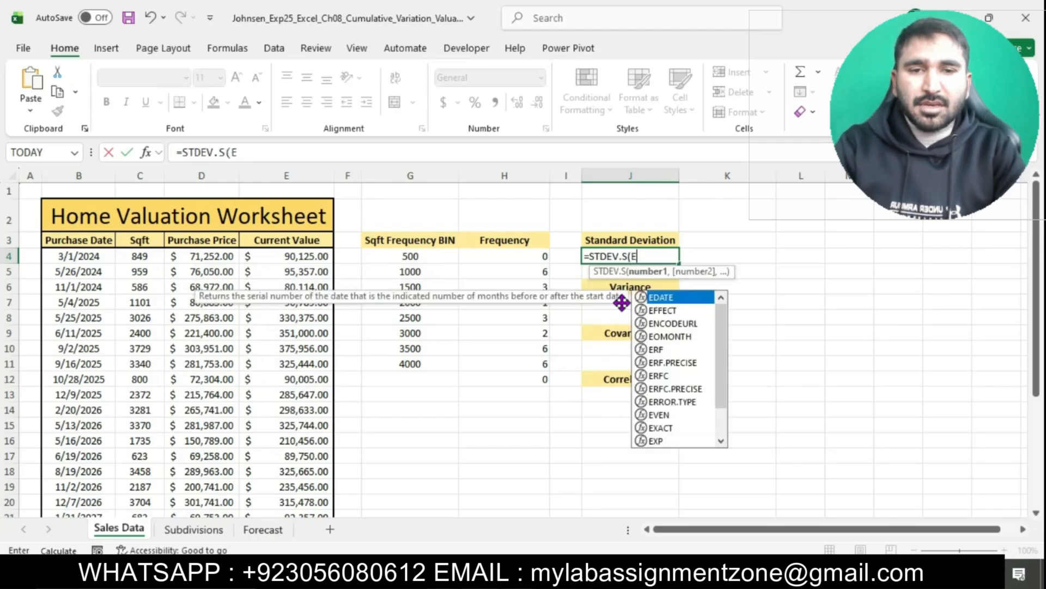
pyautogui.write('4:')
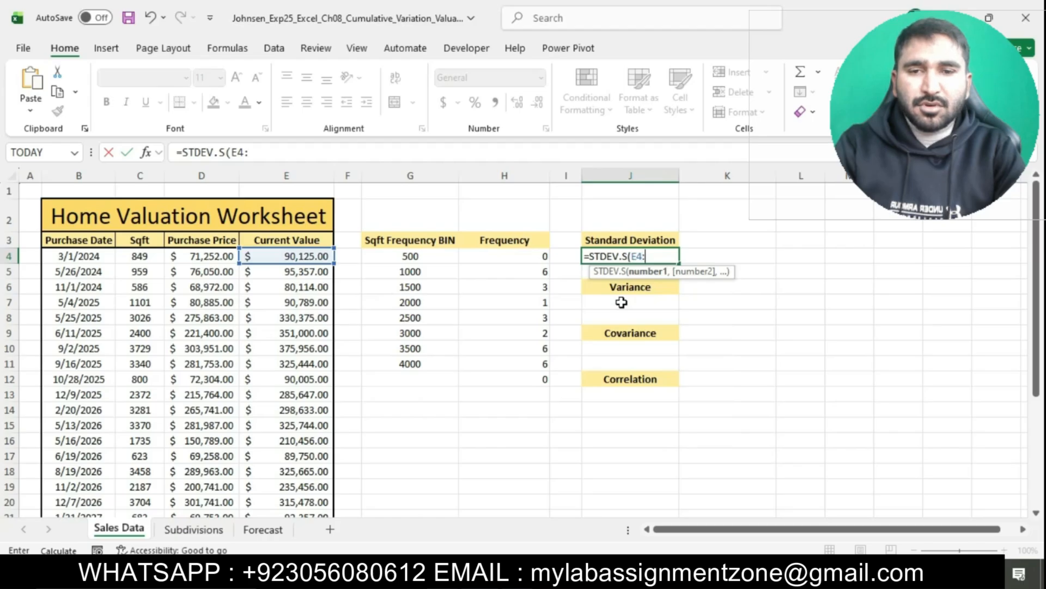
pyautogui.write('E3')
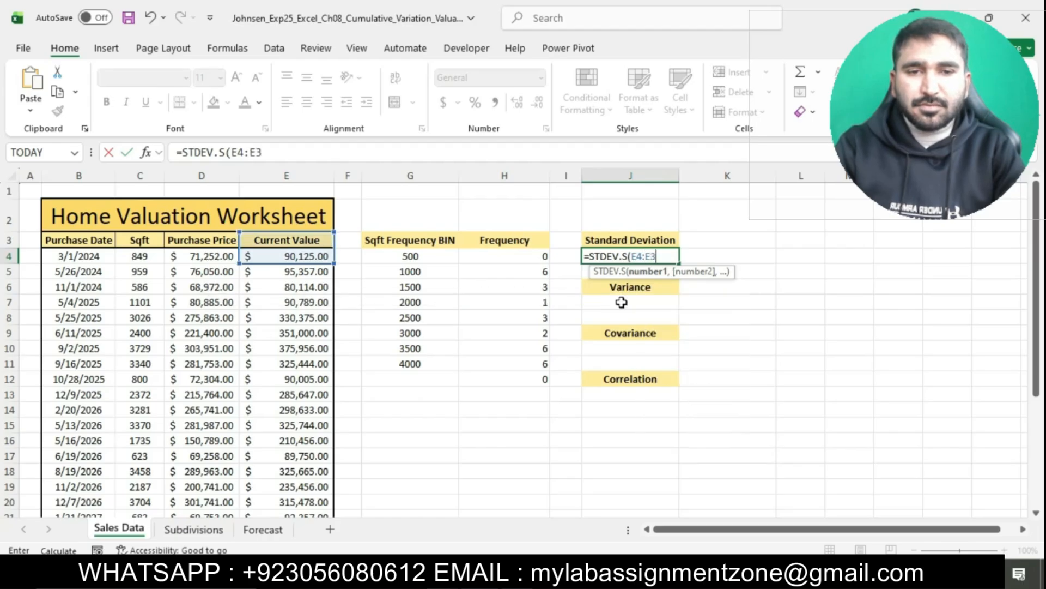
pyautogui.write('0')
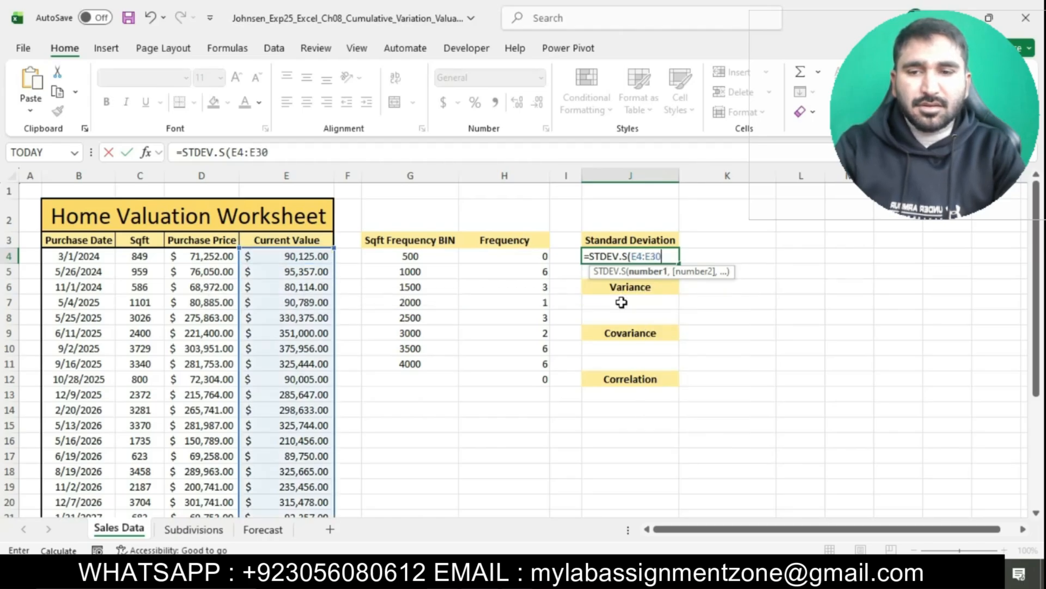
pyautogui.write(')')
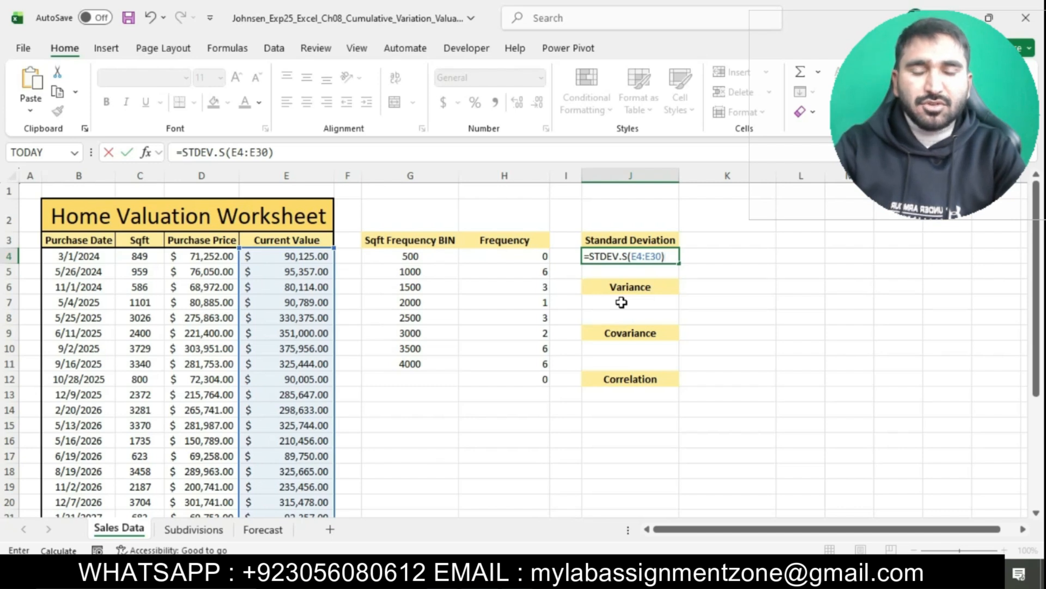
pyautogui.press('Return')
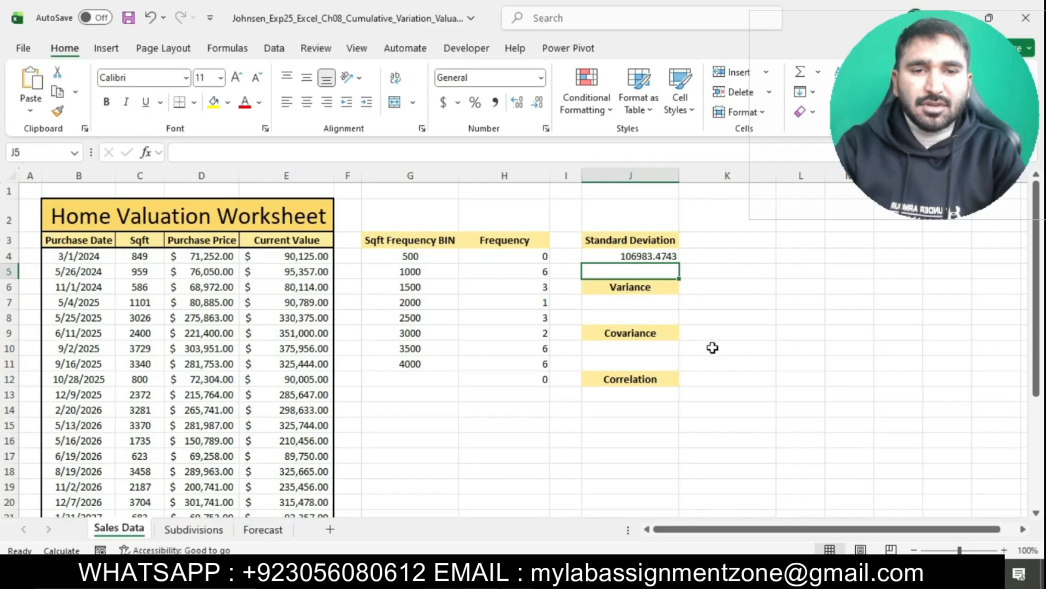
# Step: Switch to the Word instructions and highlight the step 4 variance instruction and its VAR.S hint in turquoise
pyautogui.hotkey('alt', 'Tab')
pyautogui.scroll(-3, 480, 238)
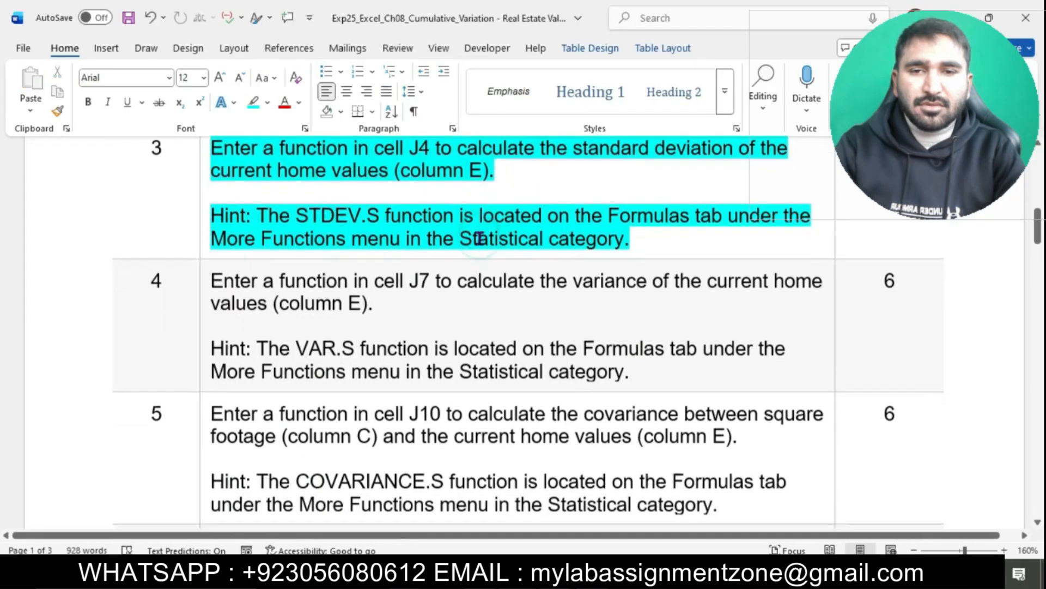
pyautogui.scroll(-3, 479, 238)
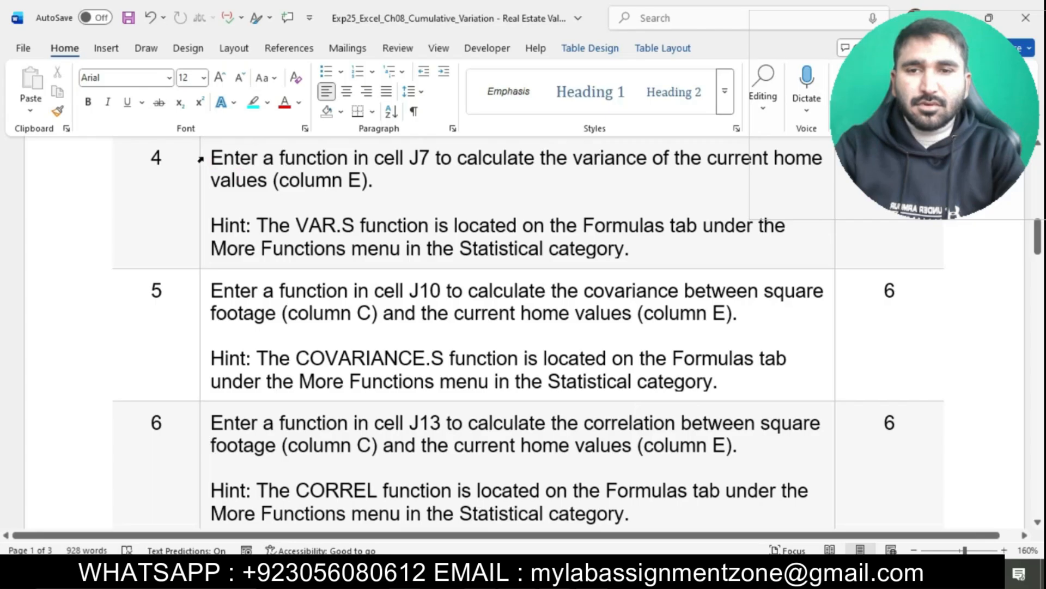
pyautogui.click(201, 158)
pyautogui.click(268, 132)
pyautogui.click(308, 208)
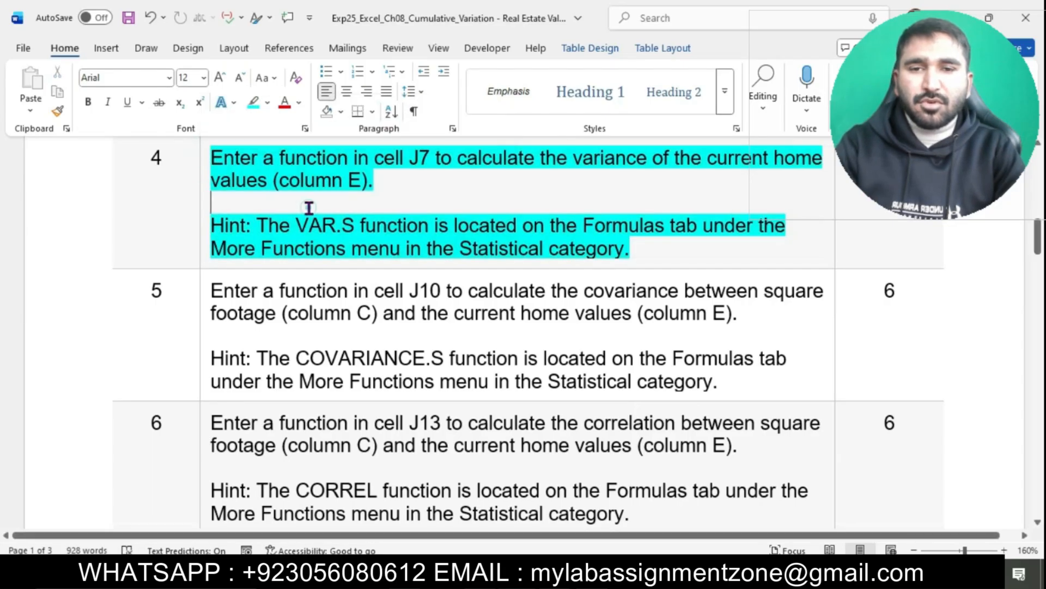
pyautogui.scroll(1, 308, 207)
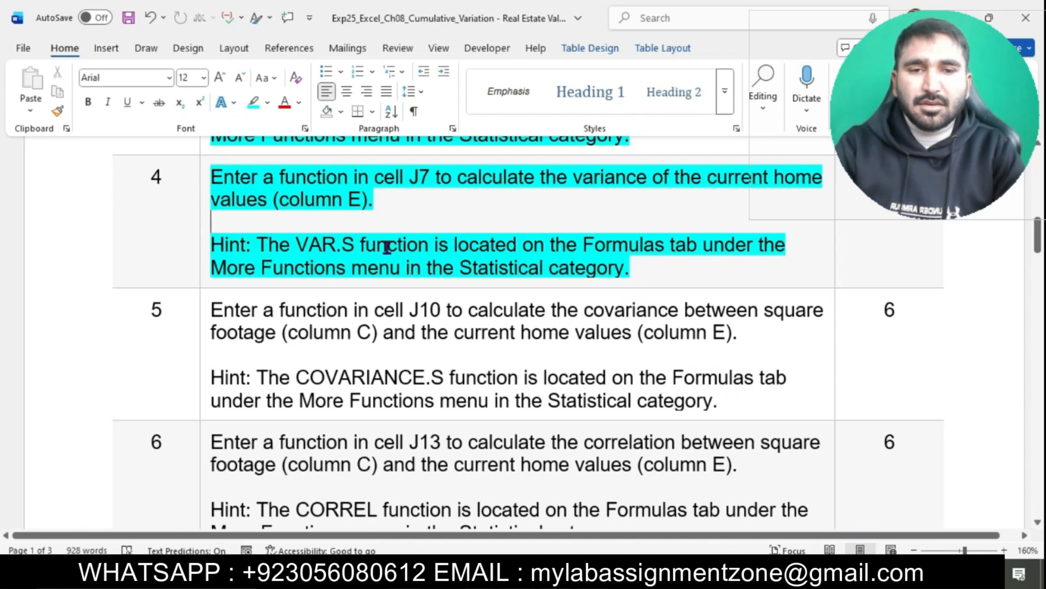
pyautogui.moveTo(212, 179); pyautogui.dragTo(507, 200)
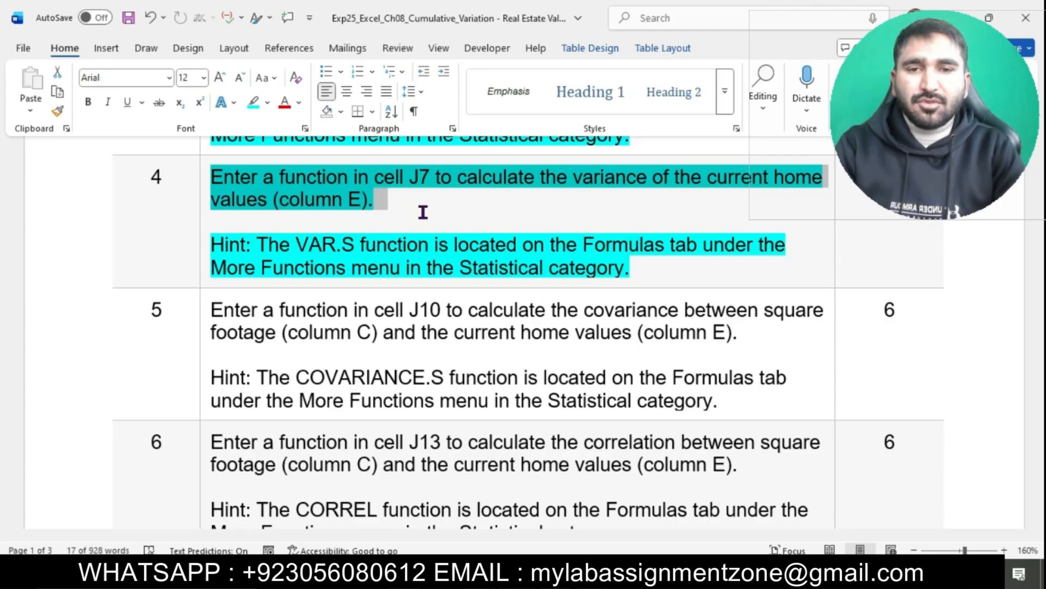
# Step: Switch to Excel and enter =VAR.S(E4:E30) in cell J7 under the Variance heading
pyautogui.click(627, 573)
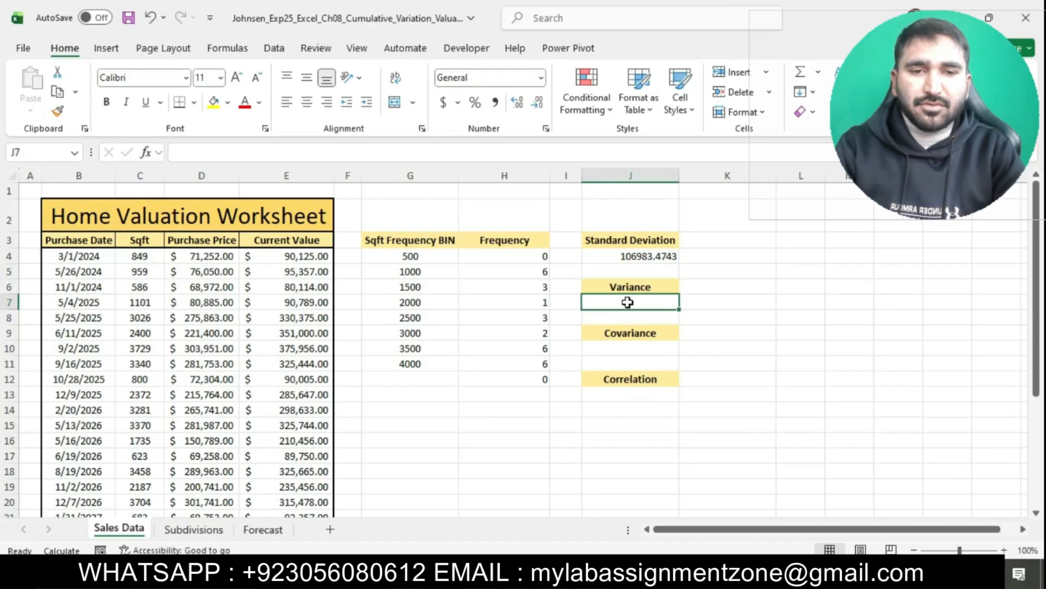
pyautogui.doubleClick(628, 302)
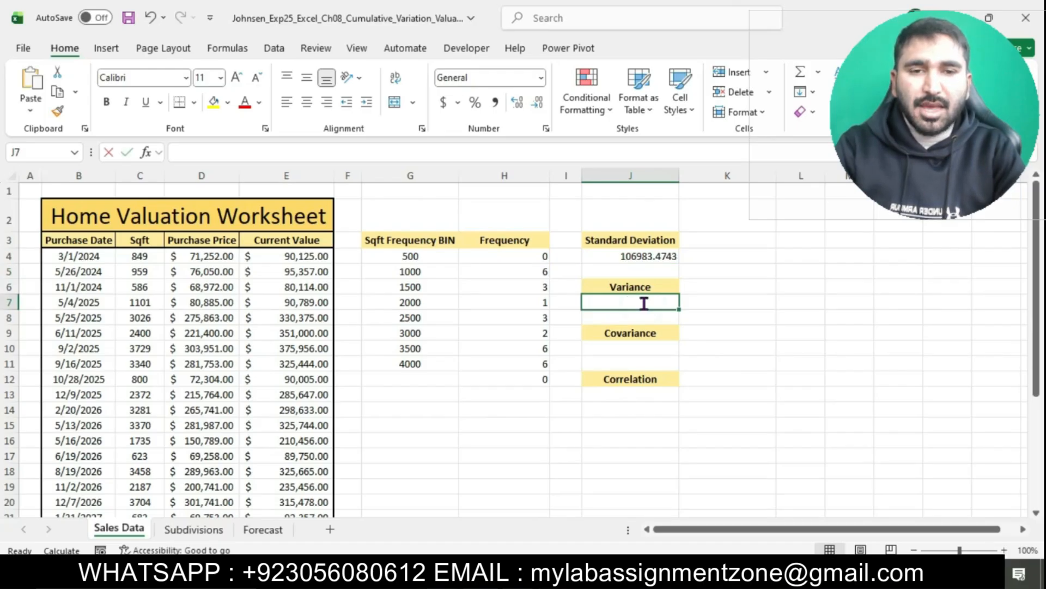
pyautogui.write('=VAR')
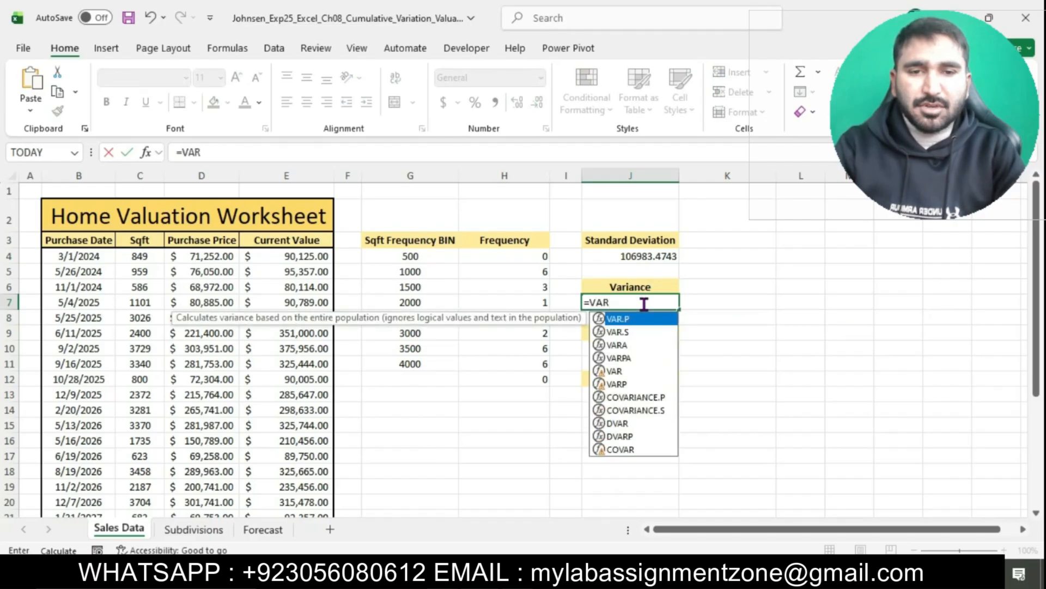
pyautogui.doubleClick(622, 334)
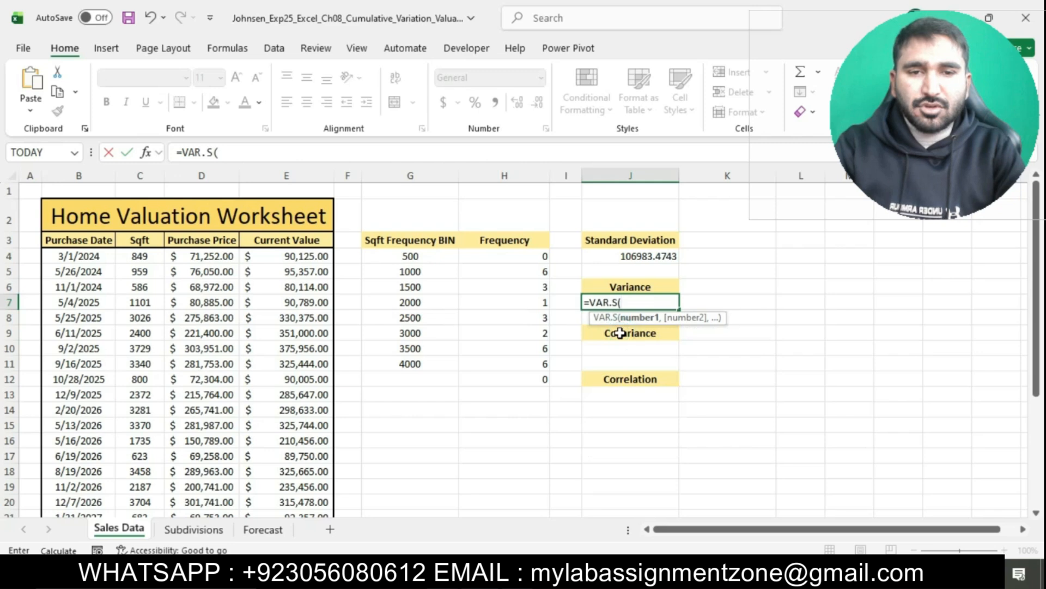
pyautogui.write('E4')
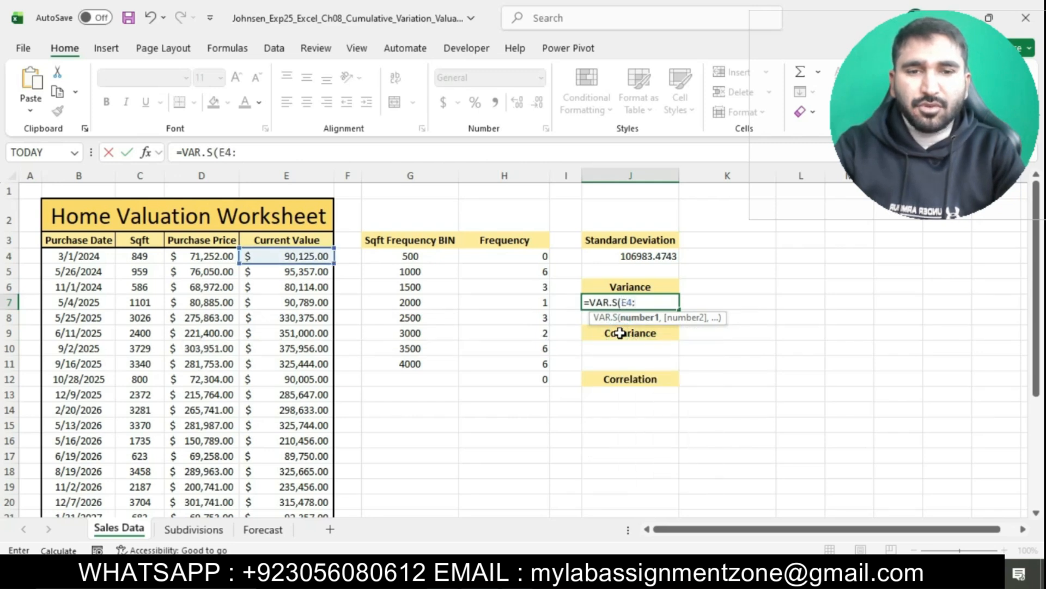
pyautogui.write(':E30')
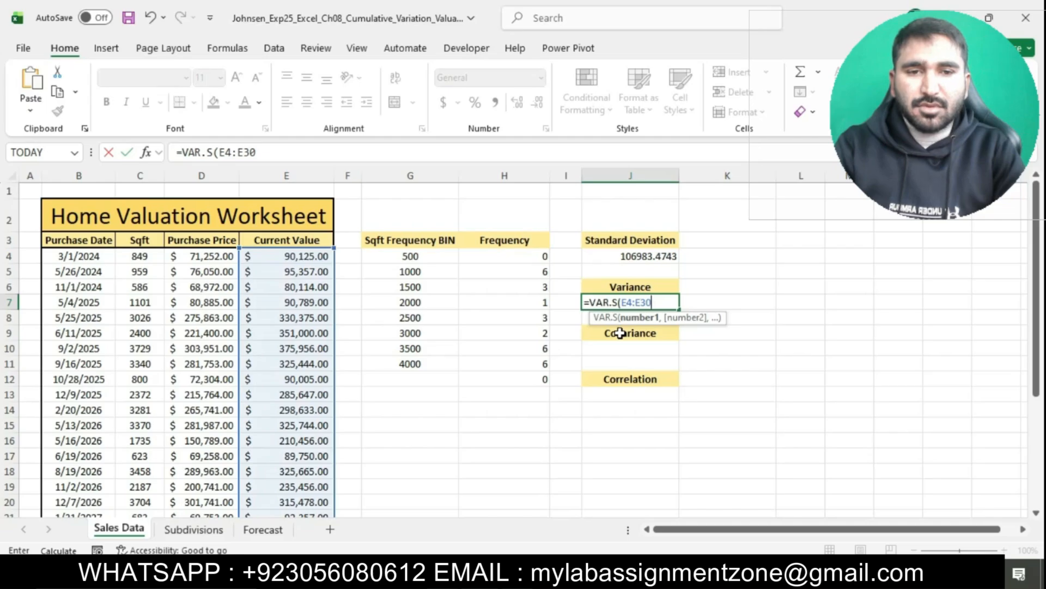
pyautogui.write(')')
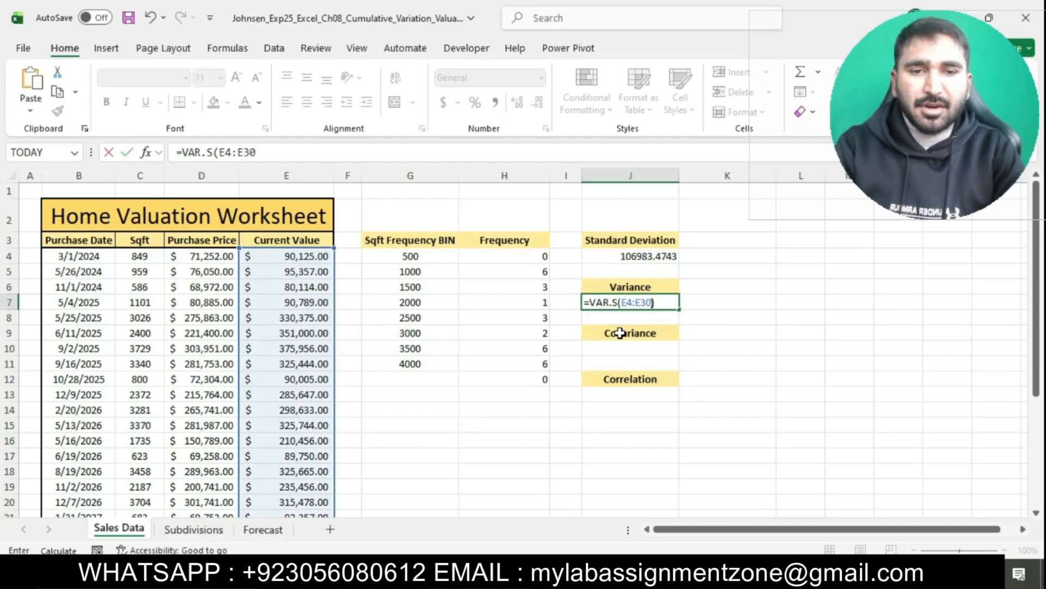
pyautogui.press('Return')
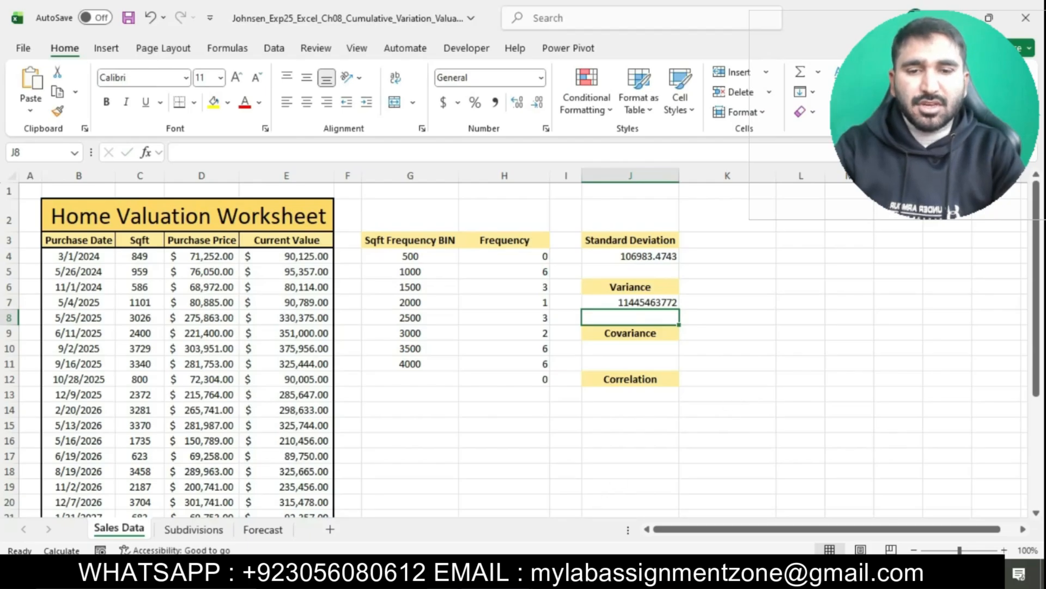
# Step: Return to the Word instructions and highlight the step 5 covariance instruction and its COVARIANCE.S hint in turquoise
pyautogui.hotkey('alt', 'Tab')
pyautogui.click(429, 214)
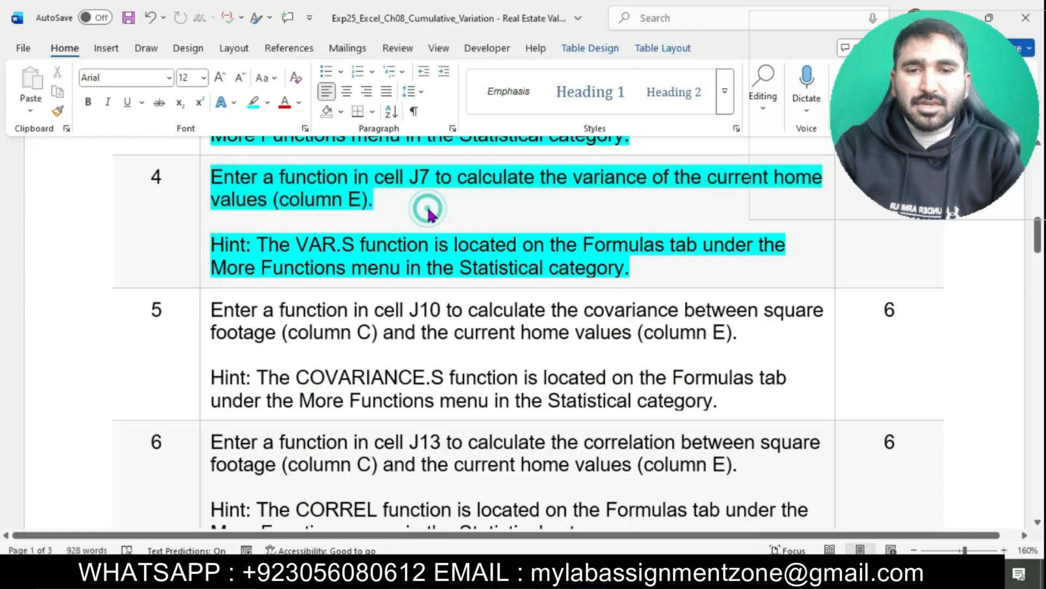
pyautogui.scroll(-2, 429, 213)
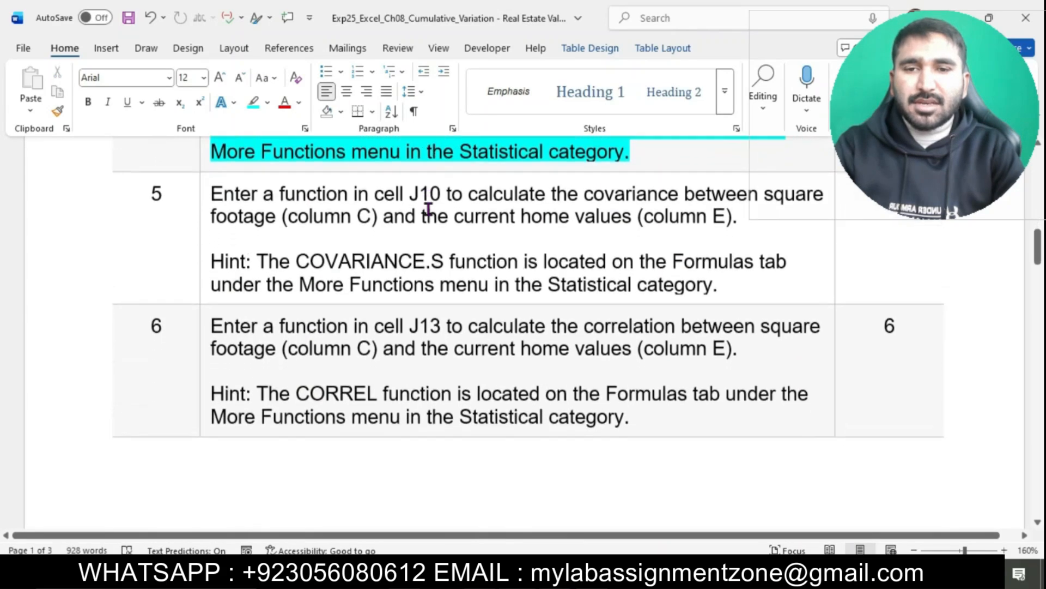
pyautogui.click(200, 175)
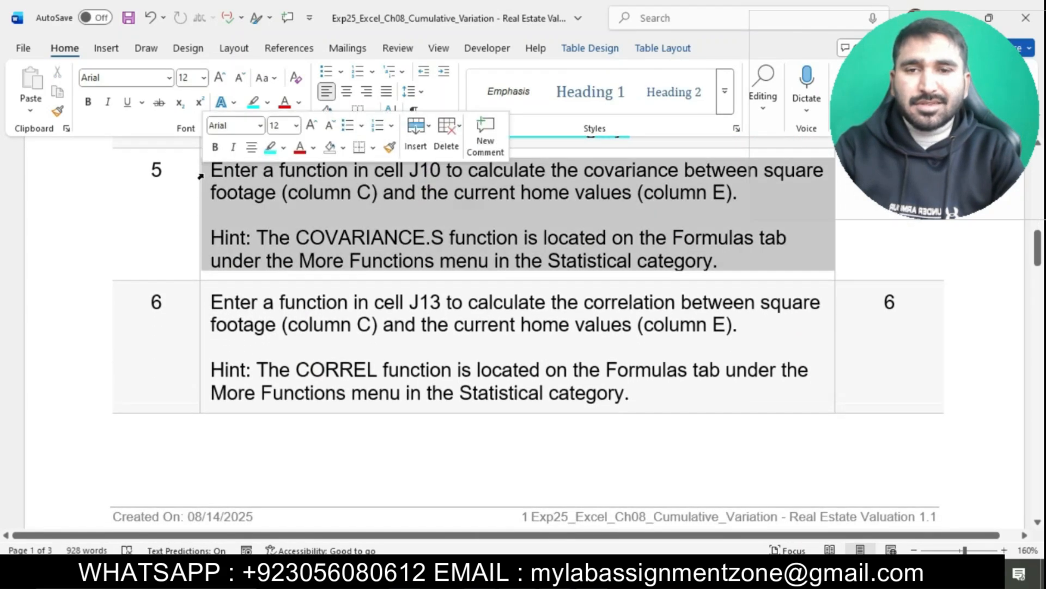
pyautogui.click(270, 147)
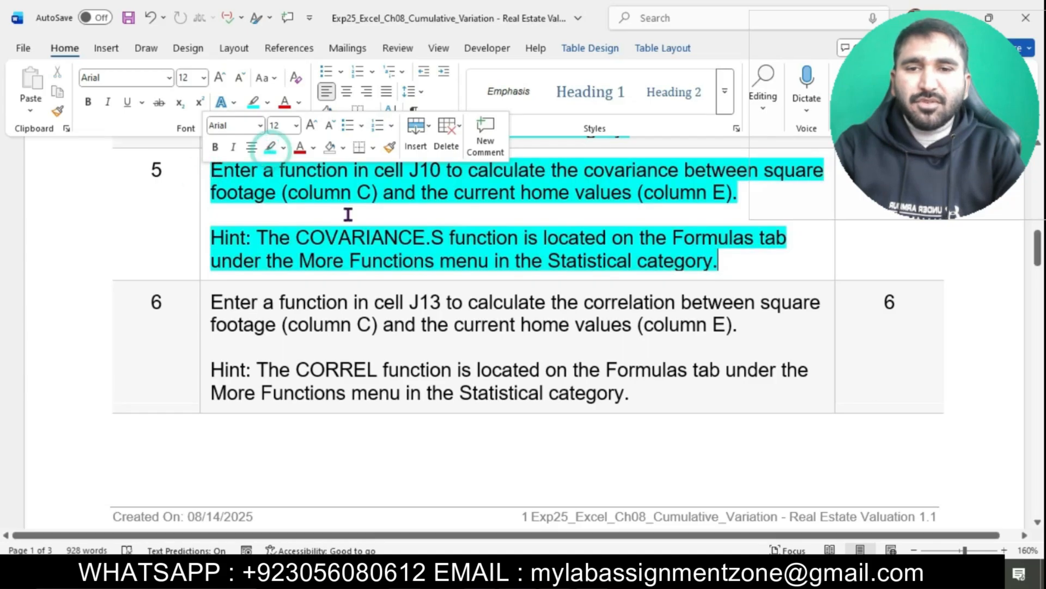
pyautogui.click(348, 214)
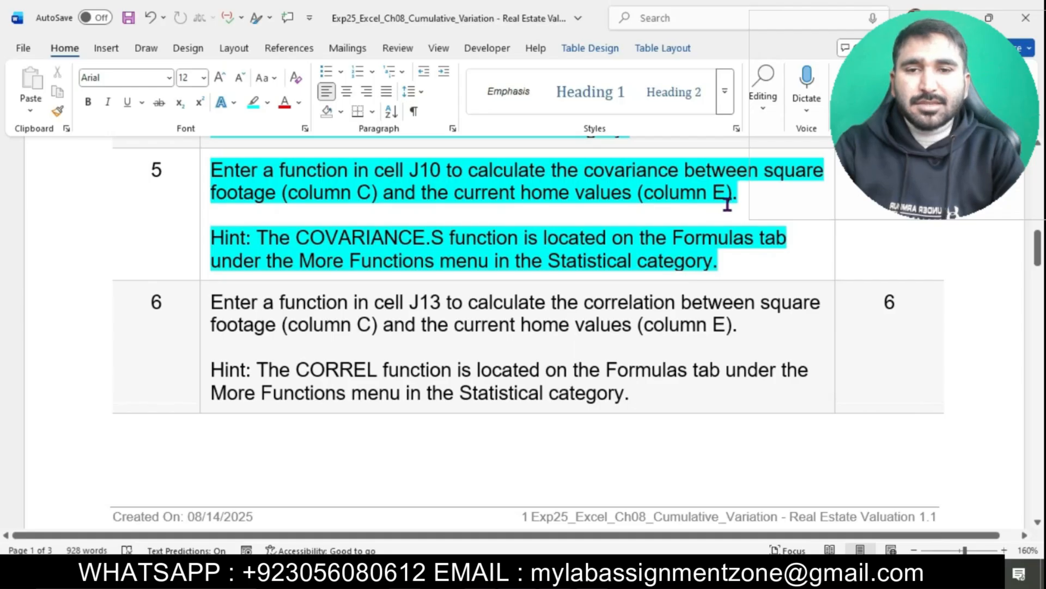
pyautogui.moveTo(214, 172); pyautogui.dragTo(740, 195)
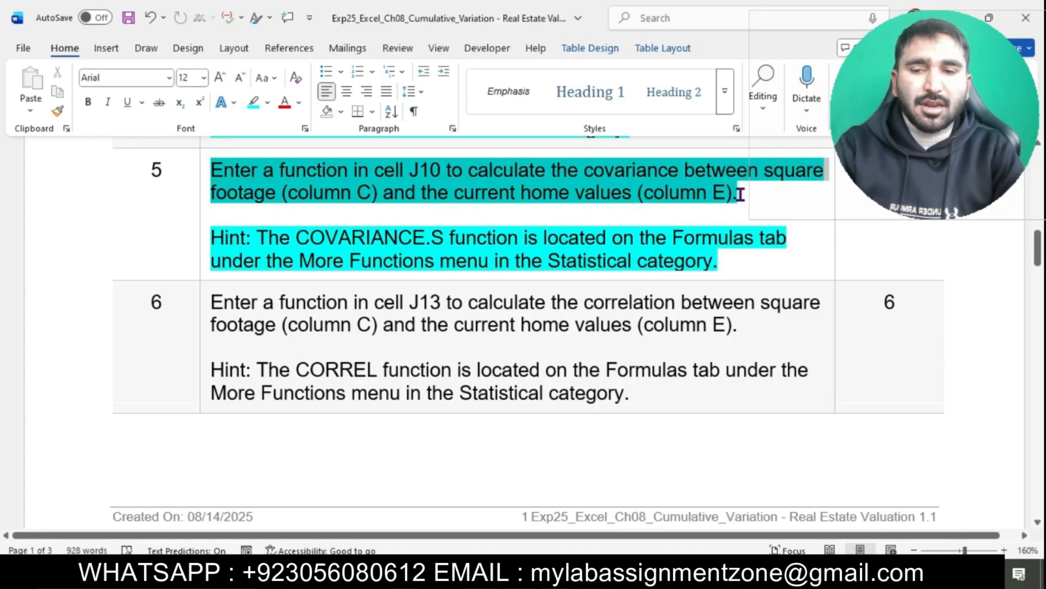
pyautogui.moveTo(741, 194); pyautogui.dragTo(741, 195)
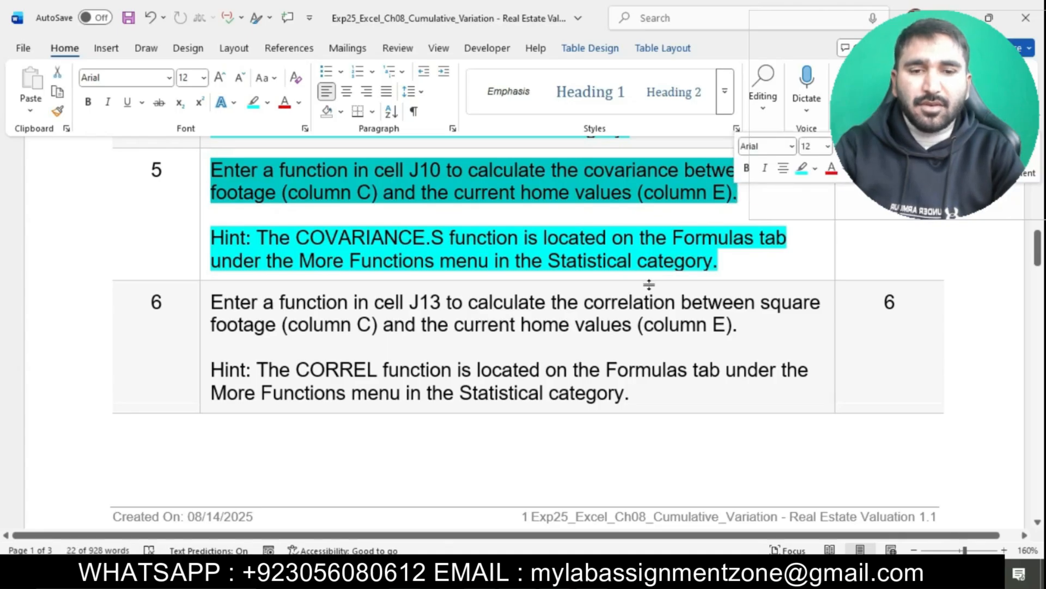
# Step: Switch to Excel and enter =COVARIANCE.S(C4:C30,E4:E30) in cell J10 under the Covariance heading
pyautogui.hotkey('alt', 'Tab')
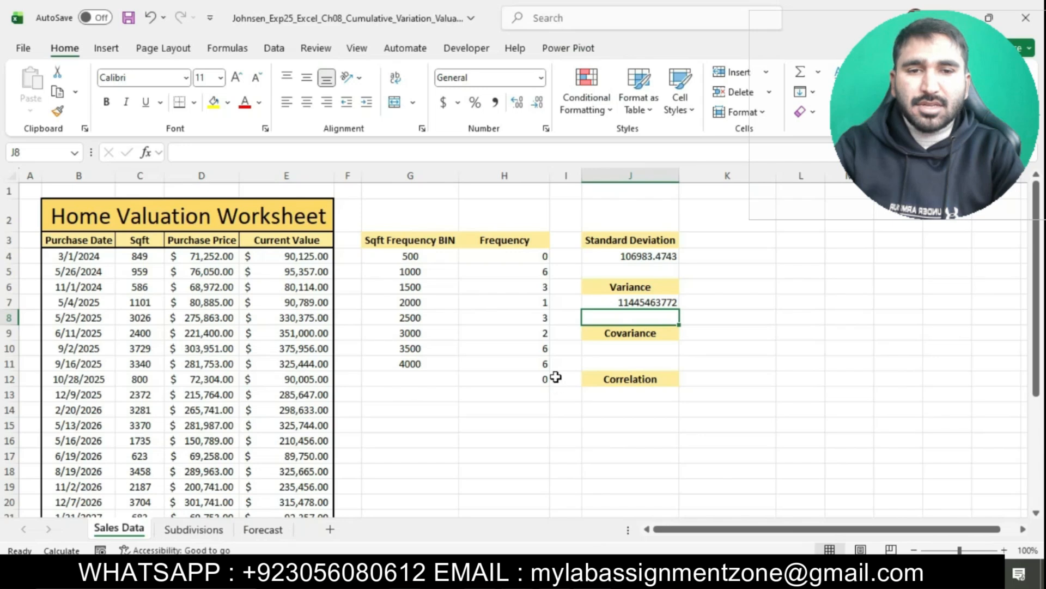
pyautogui.click(642, 348)
pyautogui.write('=')
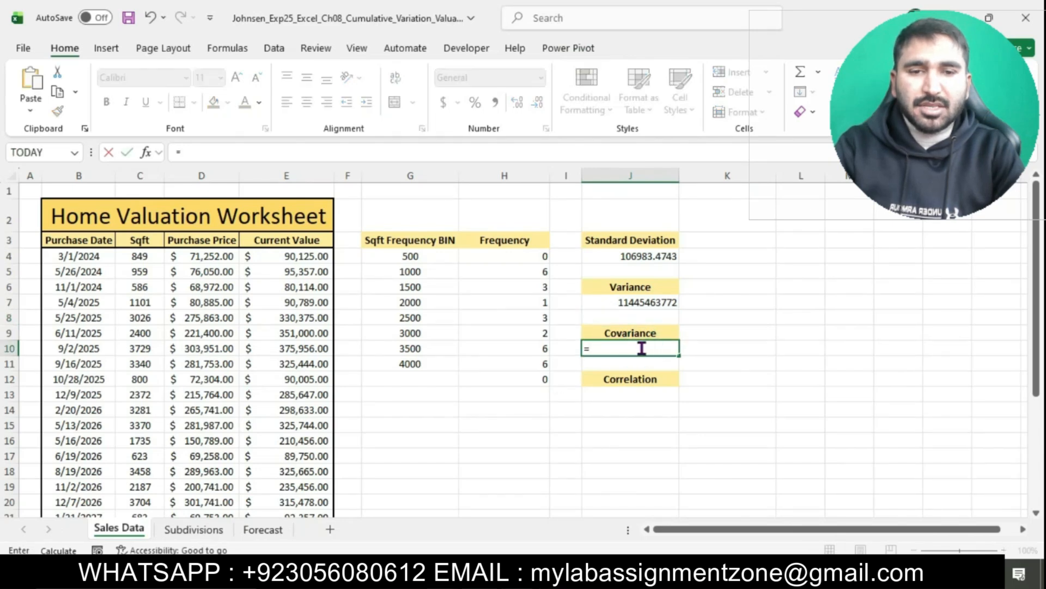
pyautogui.write('C')
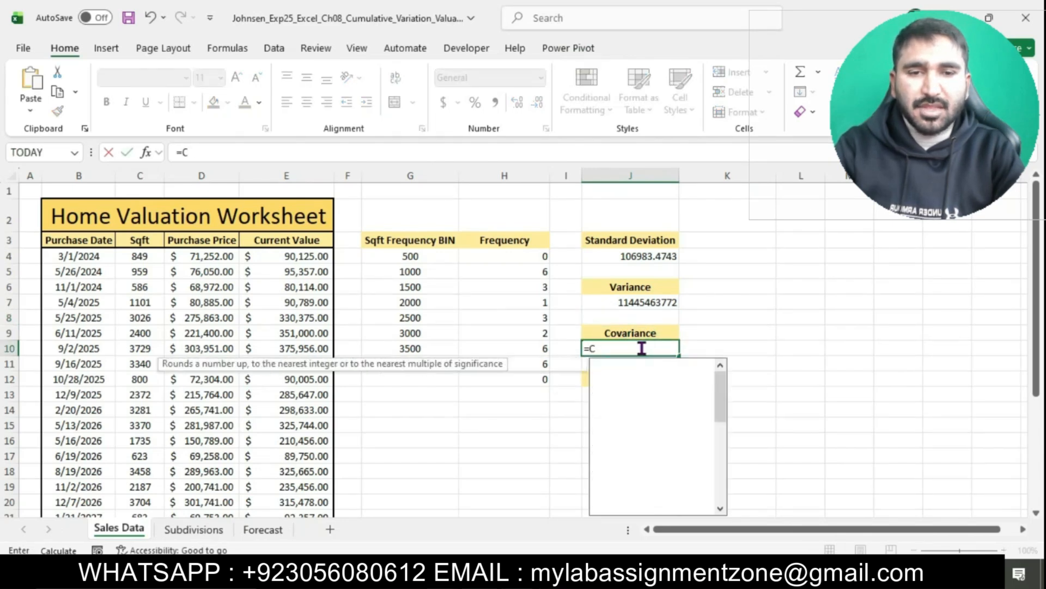
pyautogui.write('OVE')
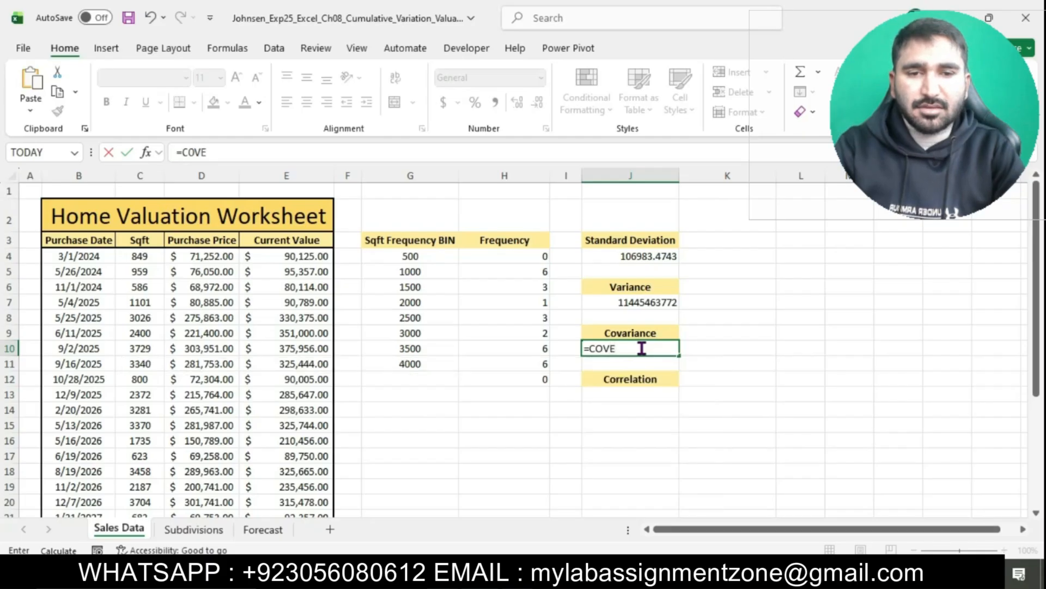
pyautogui.press('BackSpace')
pyautogui.write('AR')
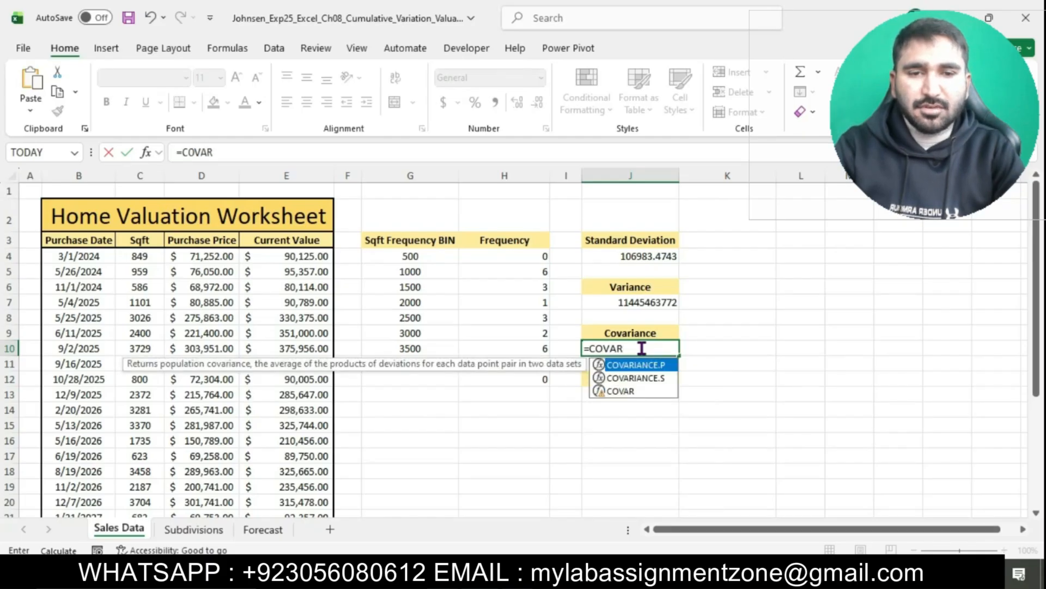
pyautogui.doubleClick(657, 379)
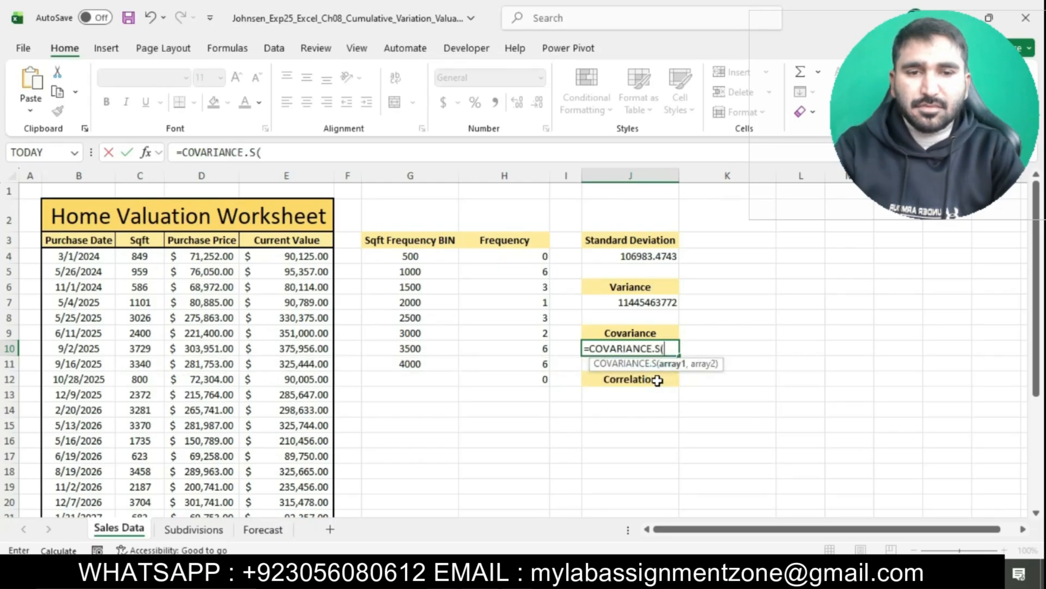
pyautogui.write('C4')
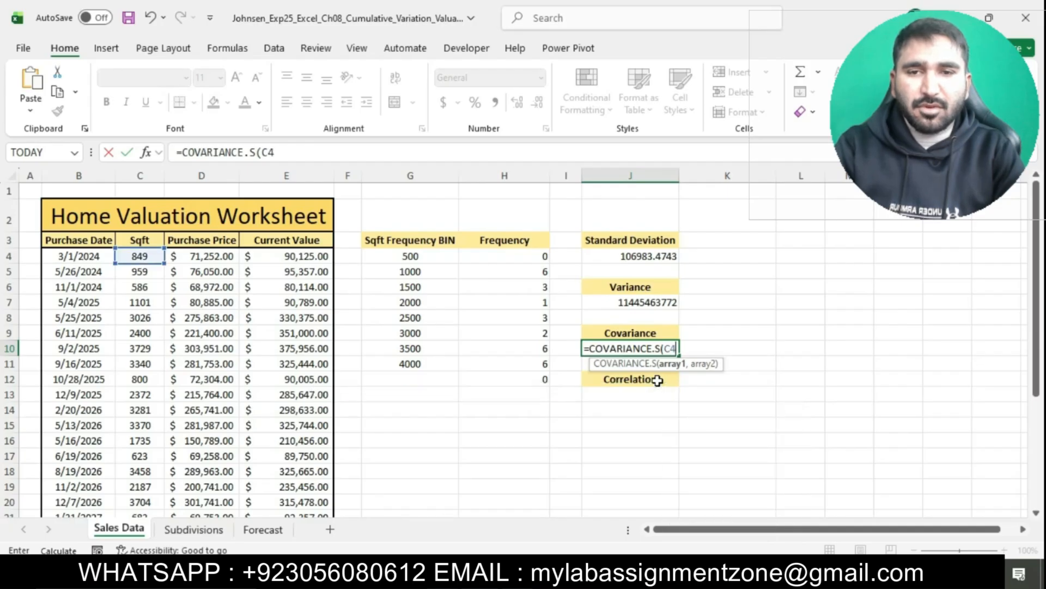
pyautogui.write(':C3')
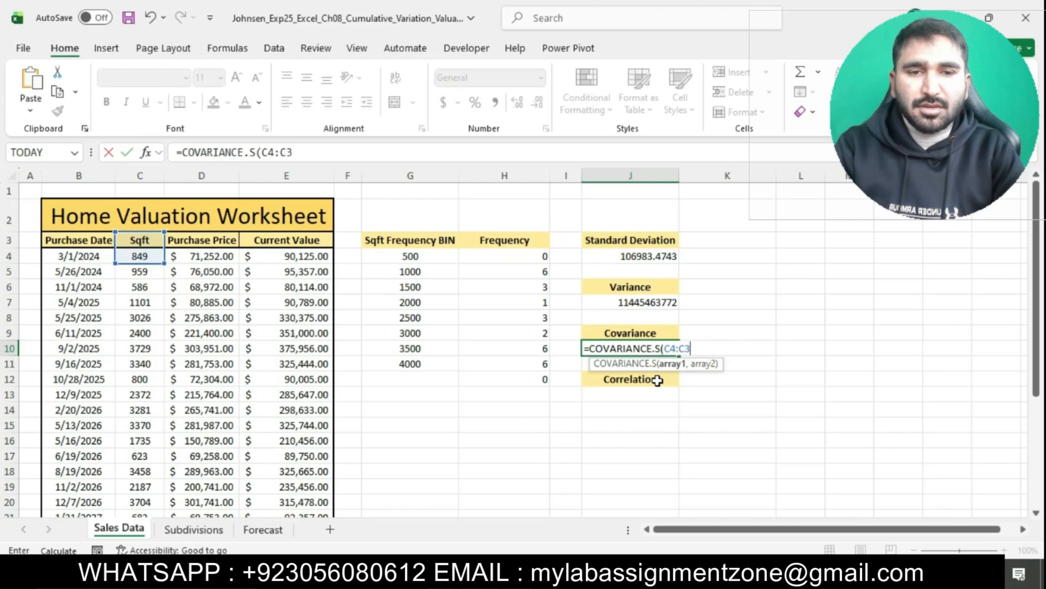
pyautogui.write('0,E4:E30')
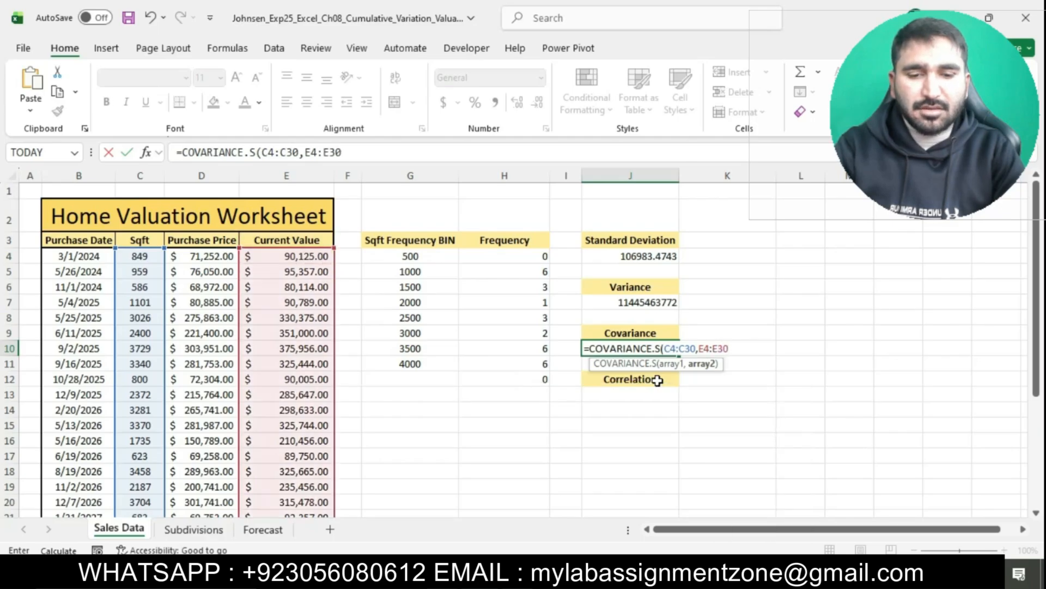
pyautogui.write(')')
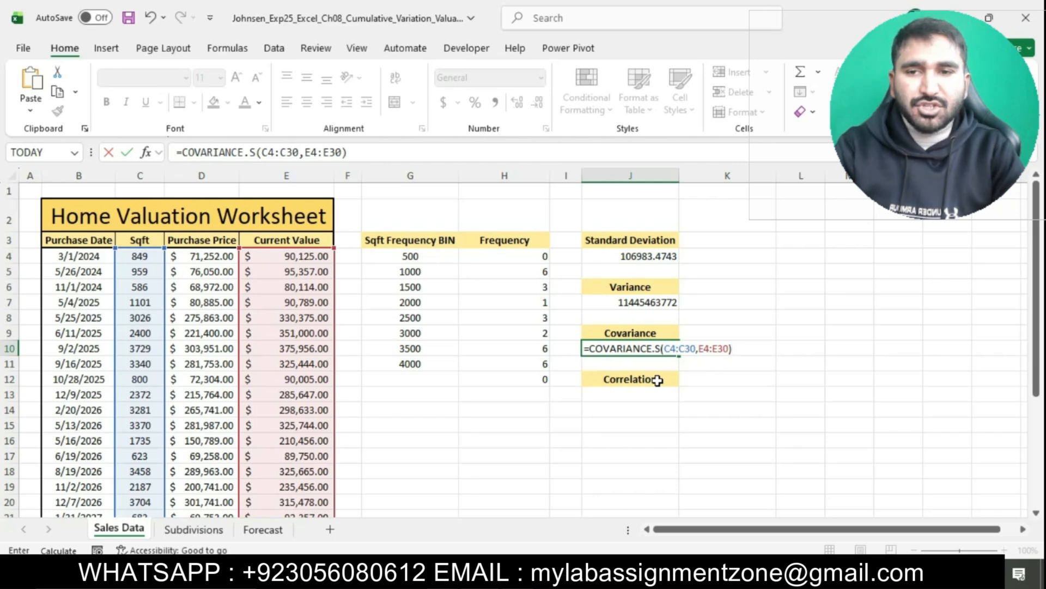
pyautogui.press('Return')
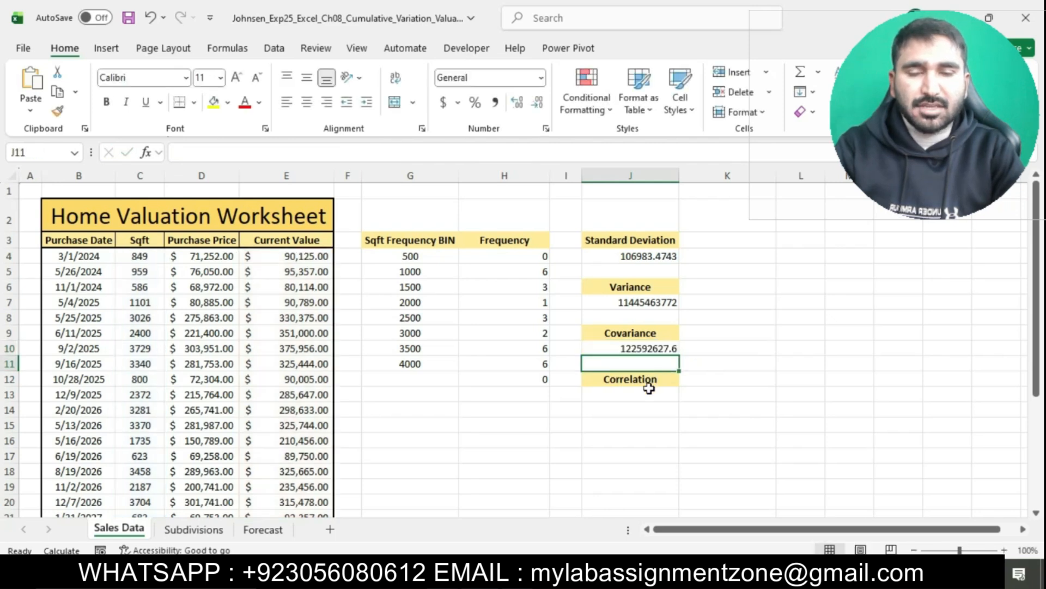
# Step: Return to the Word instructions and highlight the step 6 correlation instruction and its CORREL hint in turquoise
pyautogui.hotkey('alt', 'Tab')
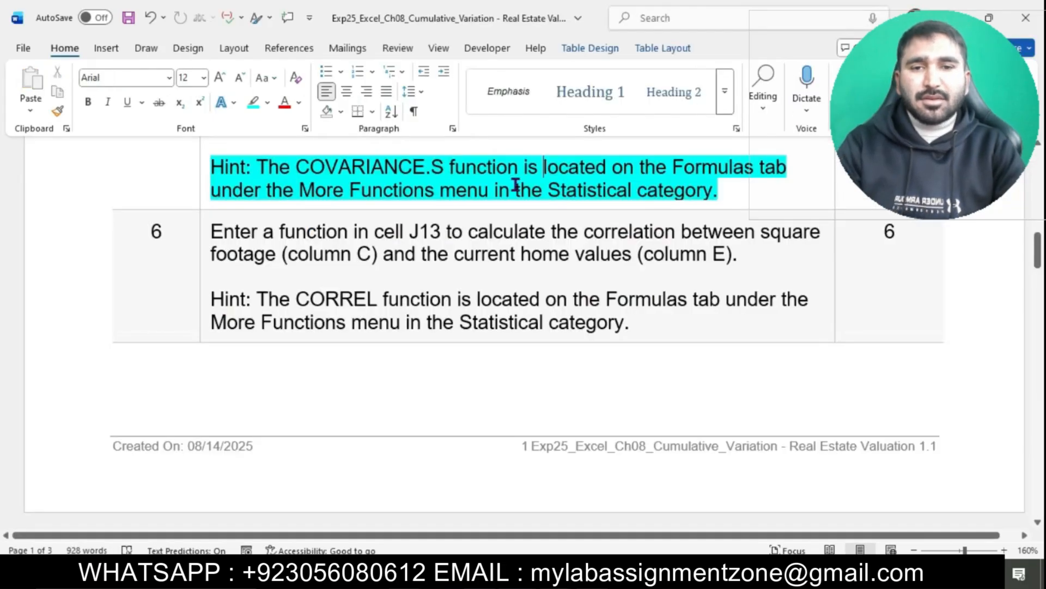
pyautogui.scroll(5, 514, 182)
pyautogui.scroll(-2, 516, 183)
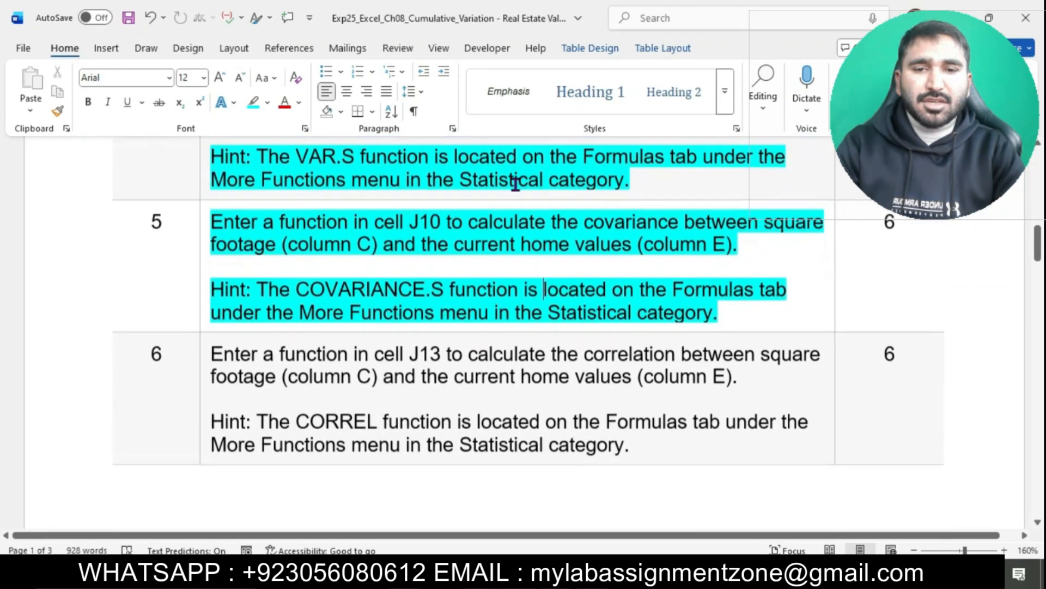
pyautogui.scroll(-3, 484, 303)
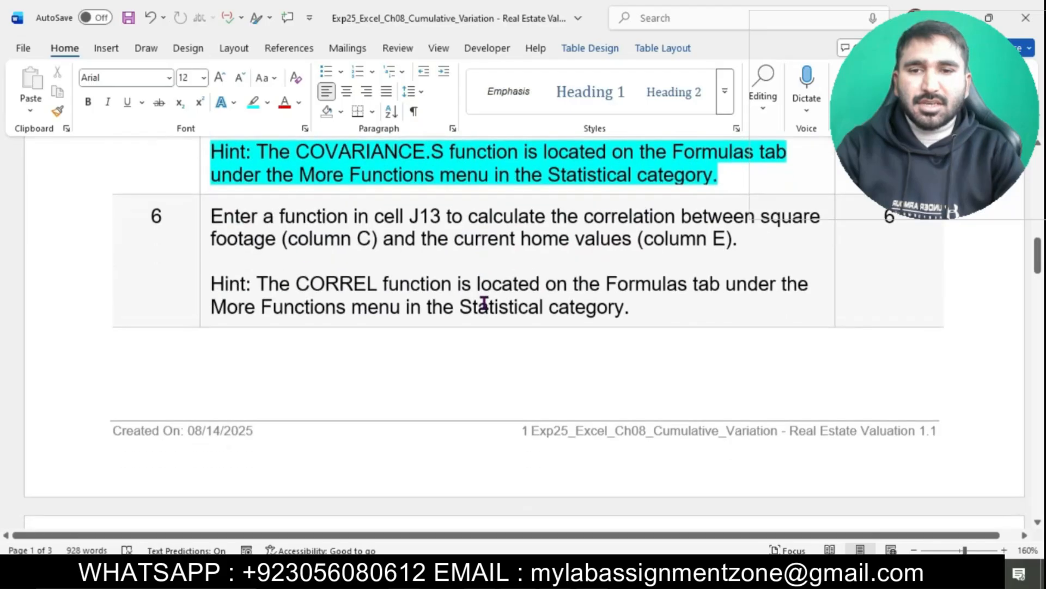
pyautogui.click(201, 219)
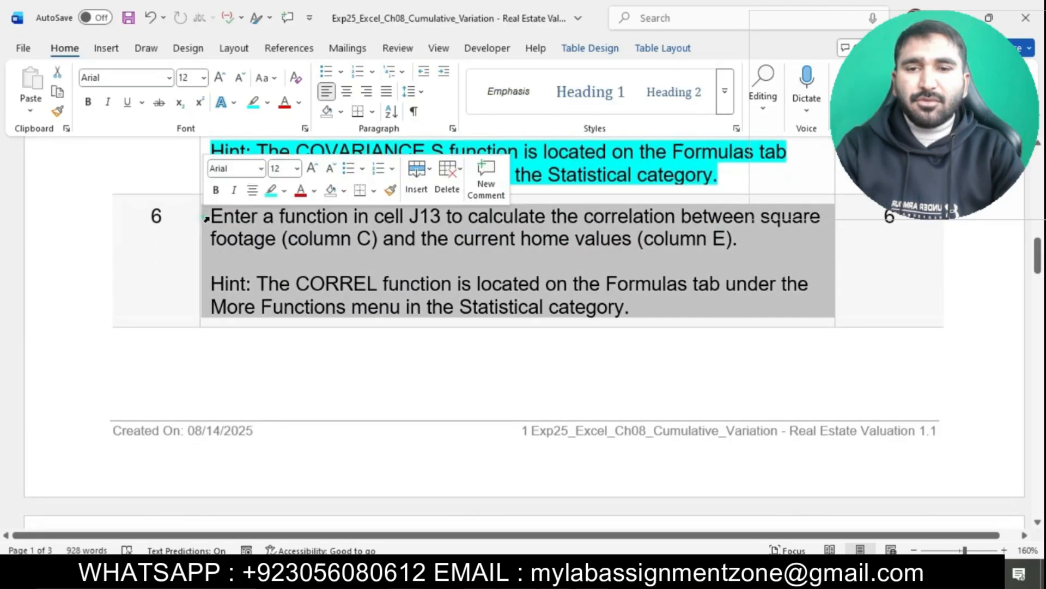
pyautogui.click(270, 191)
pyautogui.click(338, 280)
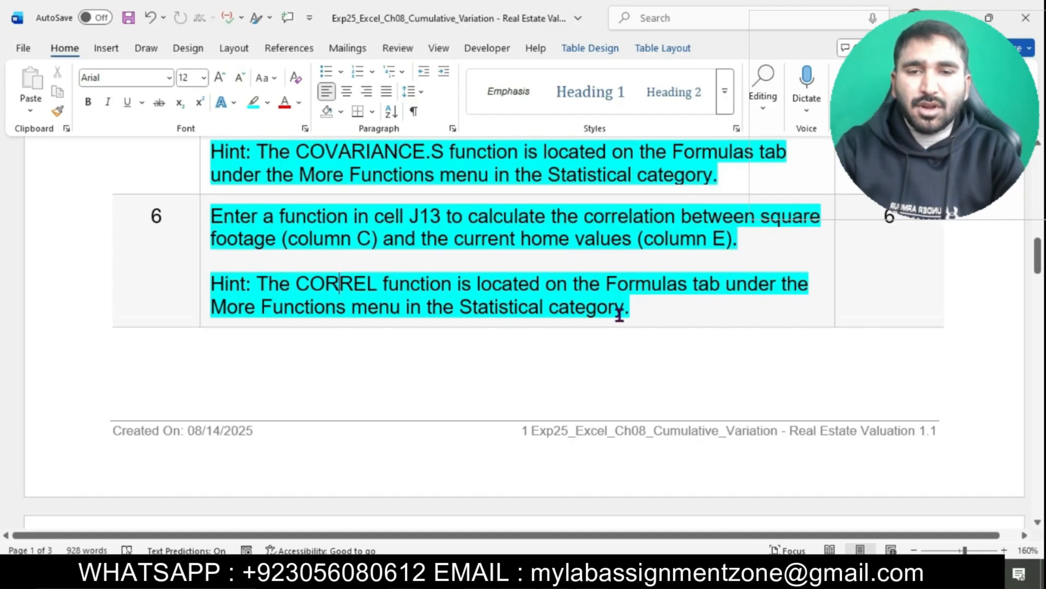
pyautogui.moveTo(212, 218); pyautogui.dragTo(732, 238)
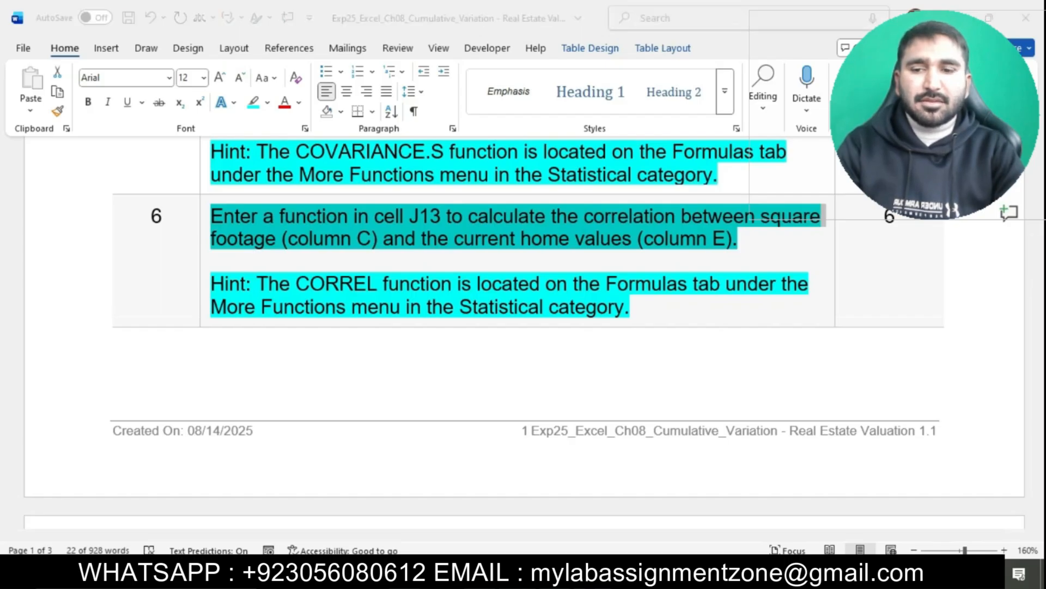
# Step: Switch to Excel and enter =CORREL(C4:C30,E4:E30) in cell J13 under the Correlation heading
pyautogui.hotkey('alt', 'Tab')
pyautogui.click(625, 394)
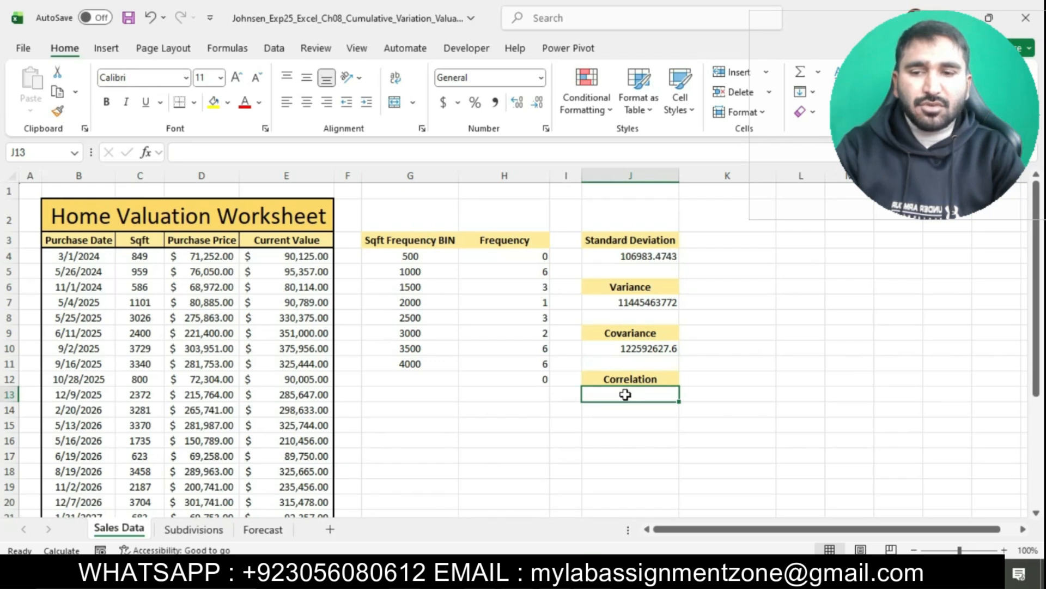
pyautogui.doubleClick(625, 394)
pyautogui.write('=COR')
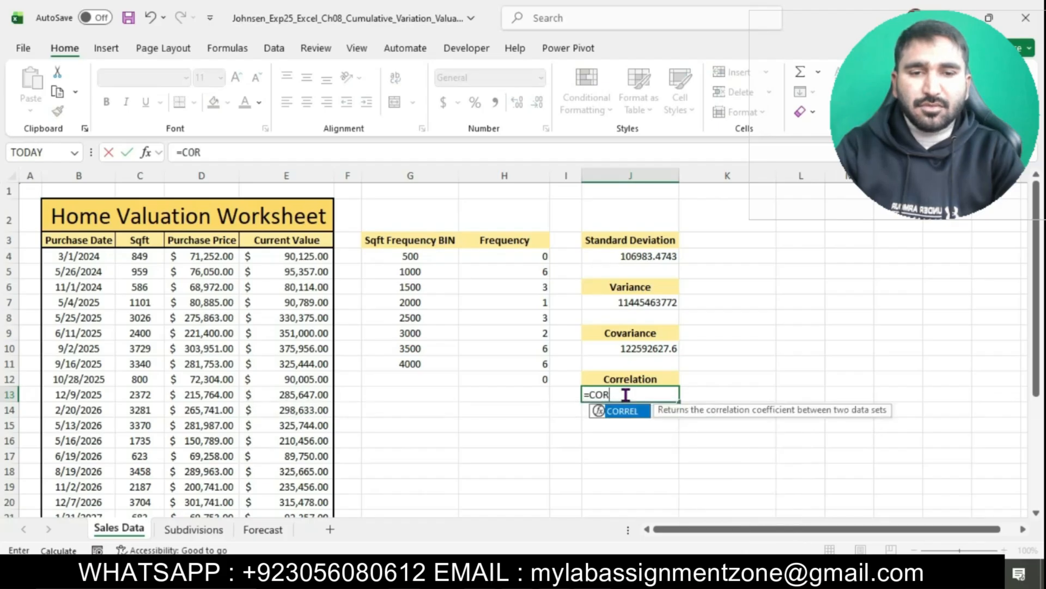
pyautogui.doubleClick(626, 411)
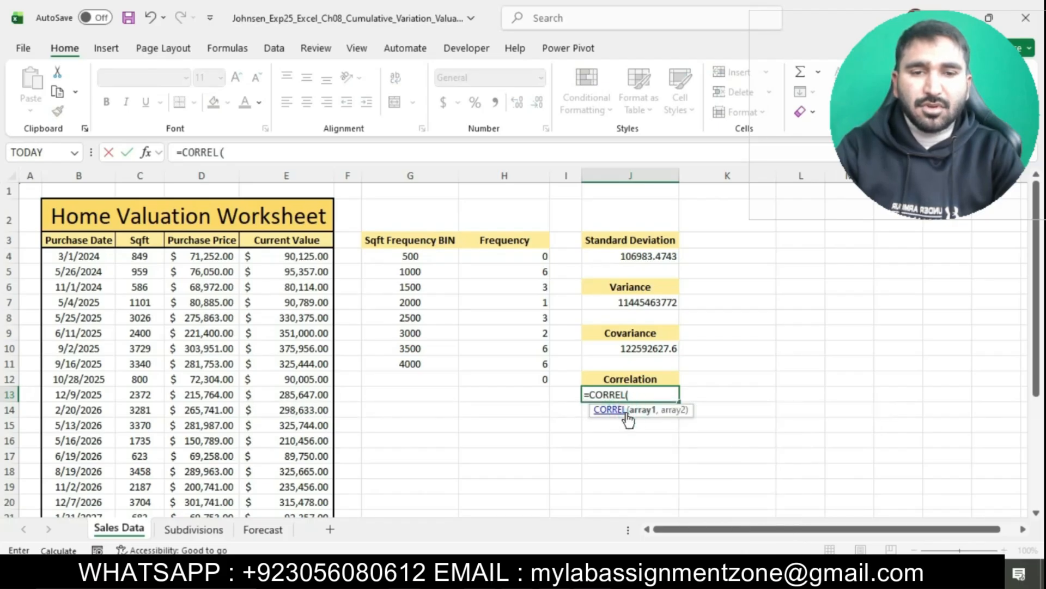
pyautogui.write('C')
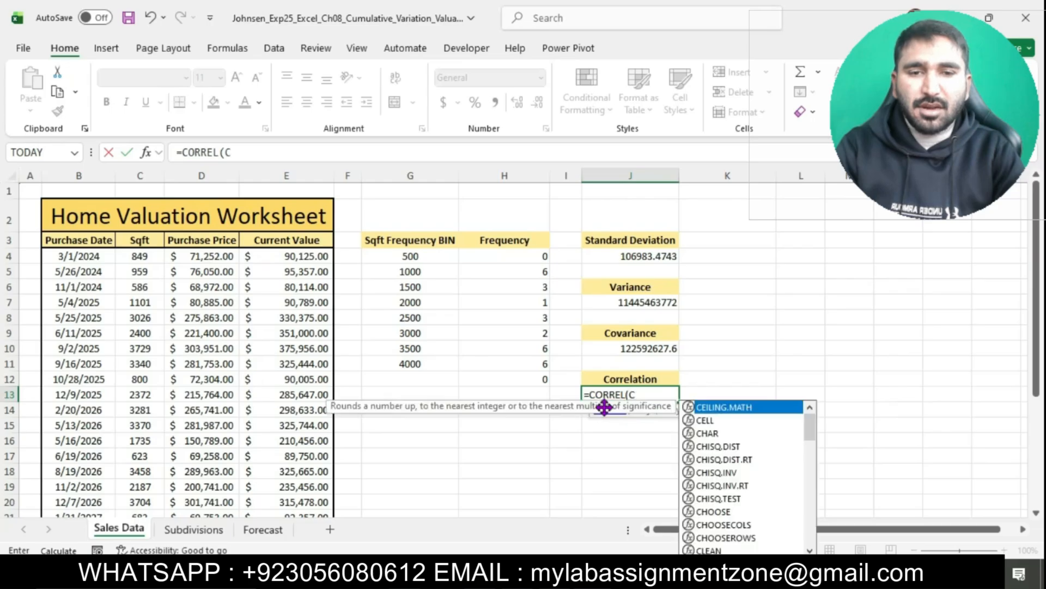
pyautogui.write('4:C30')
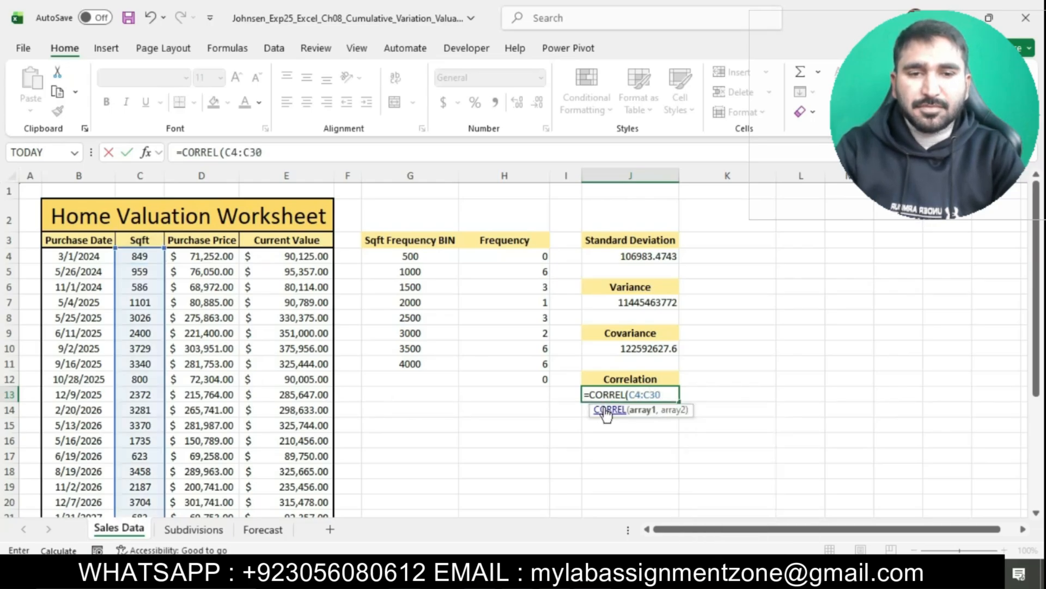
pyautogui.write(',')
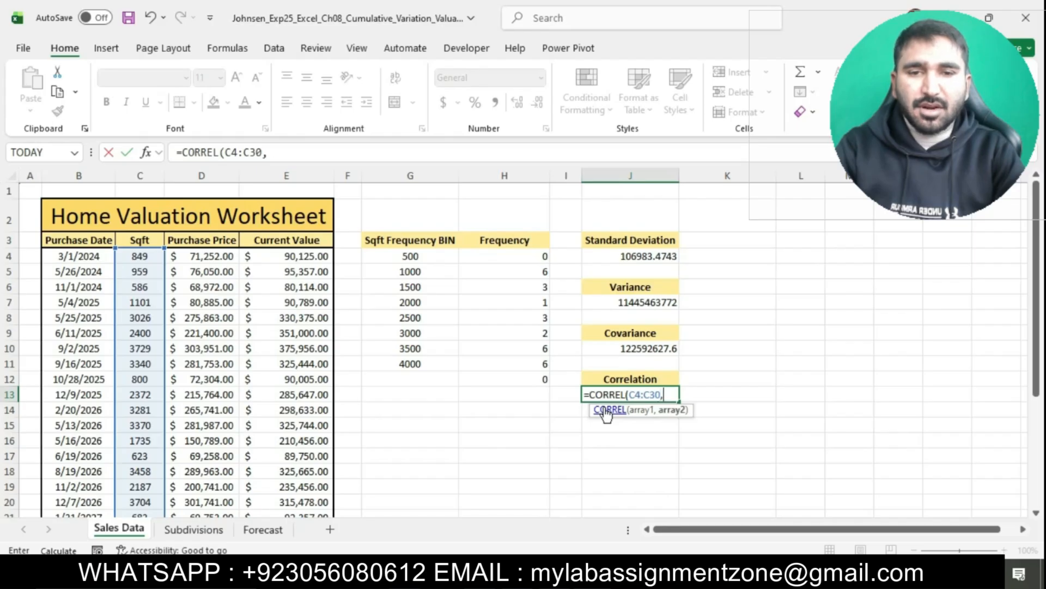
pyautogui.write('E4:E30')
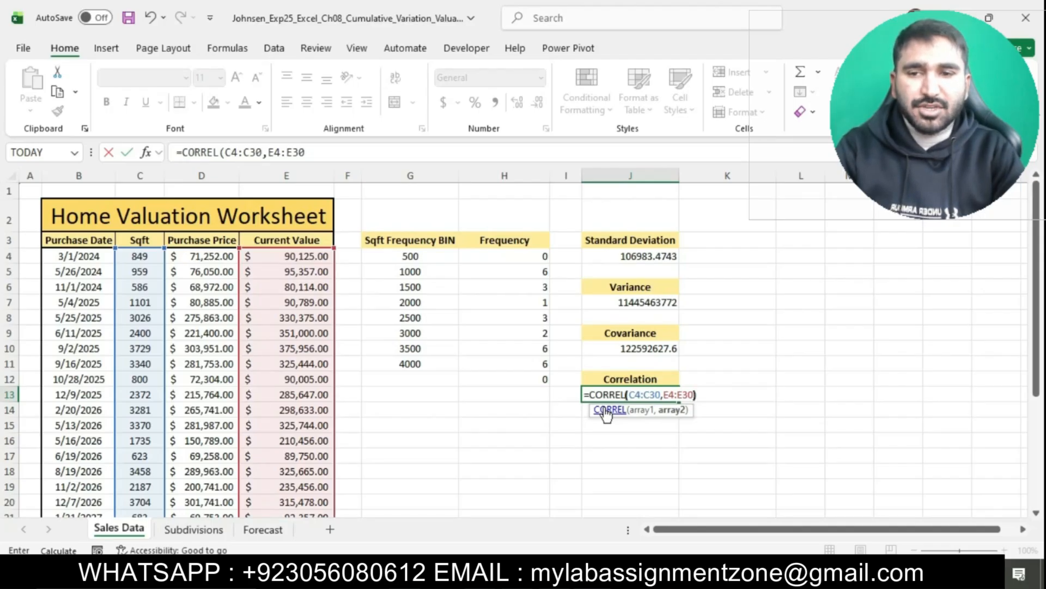
pyautogui.press('Return')
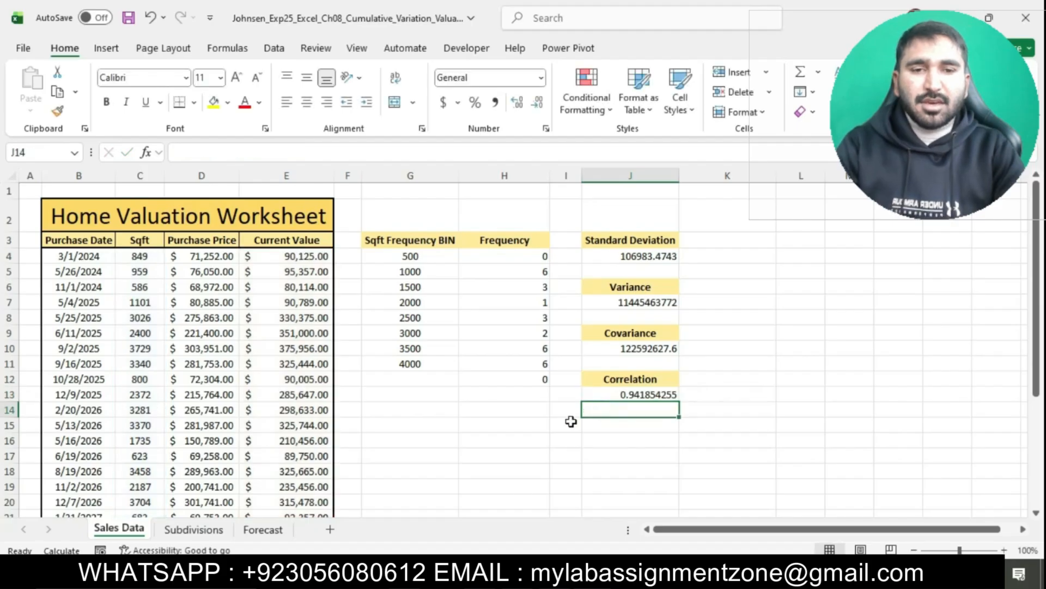
# Step: Return to the Word instructions and highlight the step 7 Accounting Number format instruction and its hint in turquoise
pyautogui.hotkey('alt', 'Tab')
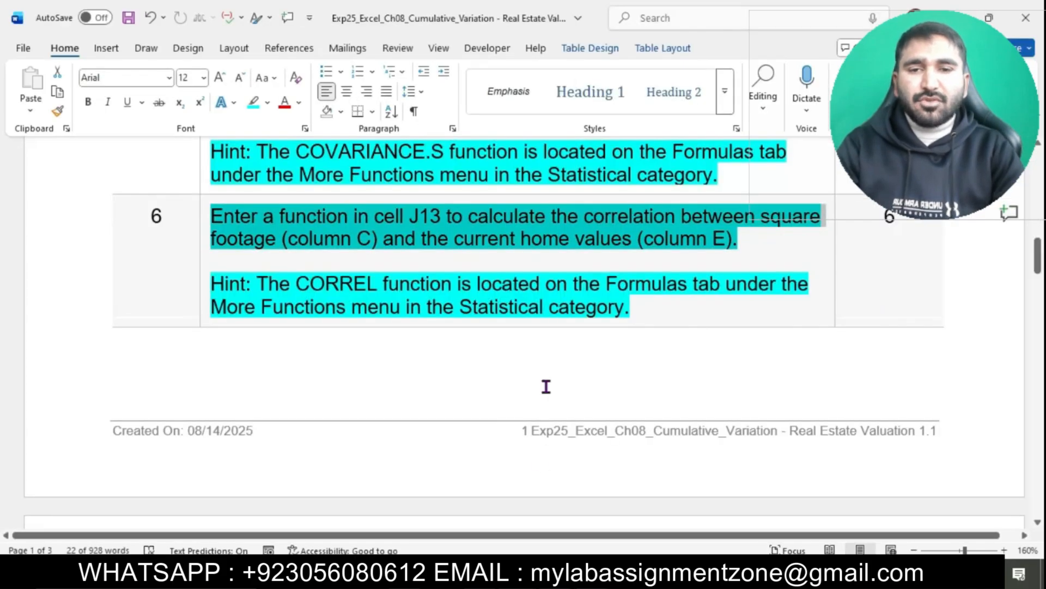
pyautogui.click(546, 357)
pyautogui.scroll(-3, 547, 357)
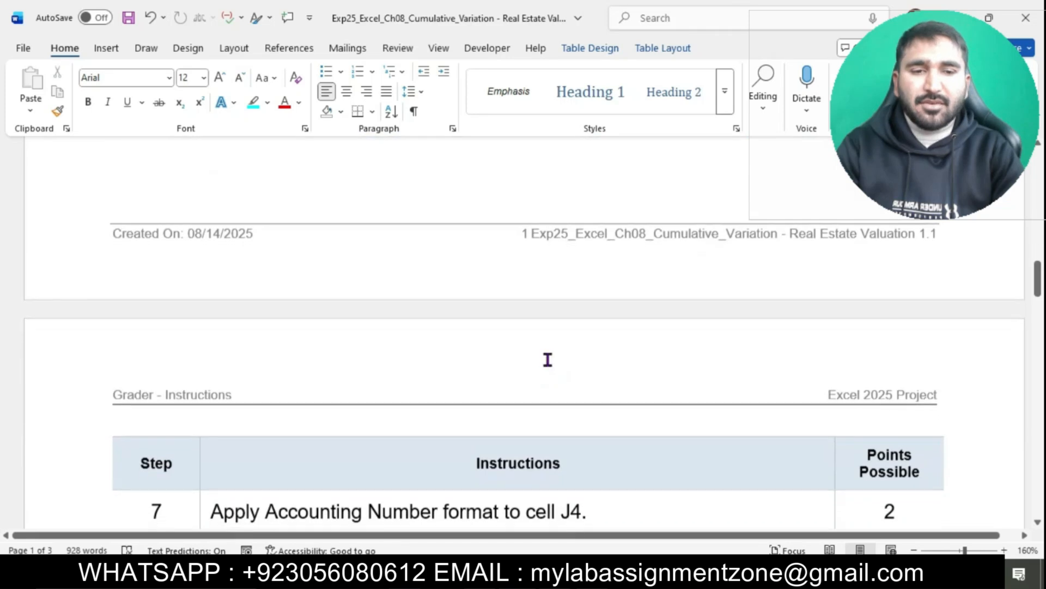
pyautogui.scroll(-3, 547, 355)
pyautogui.click(205, 273)
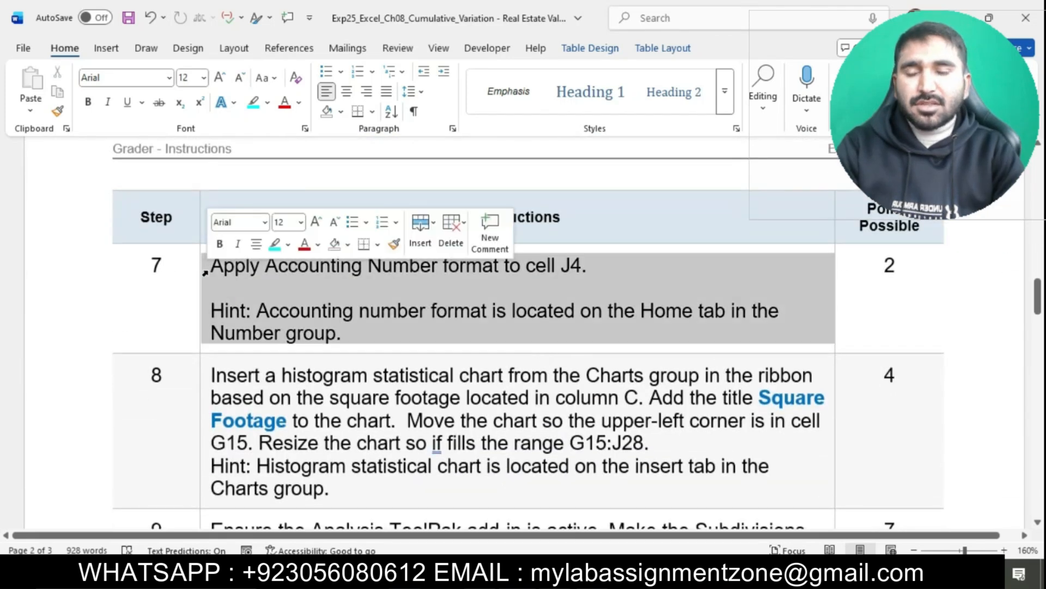
pyautogui.click(273, 243)
pyautogui.click(332, 317)
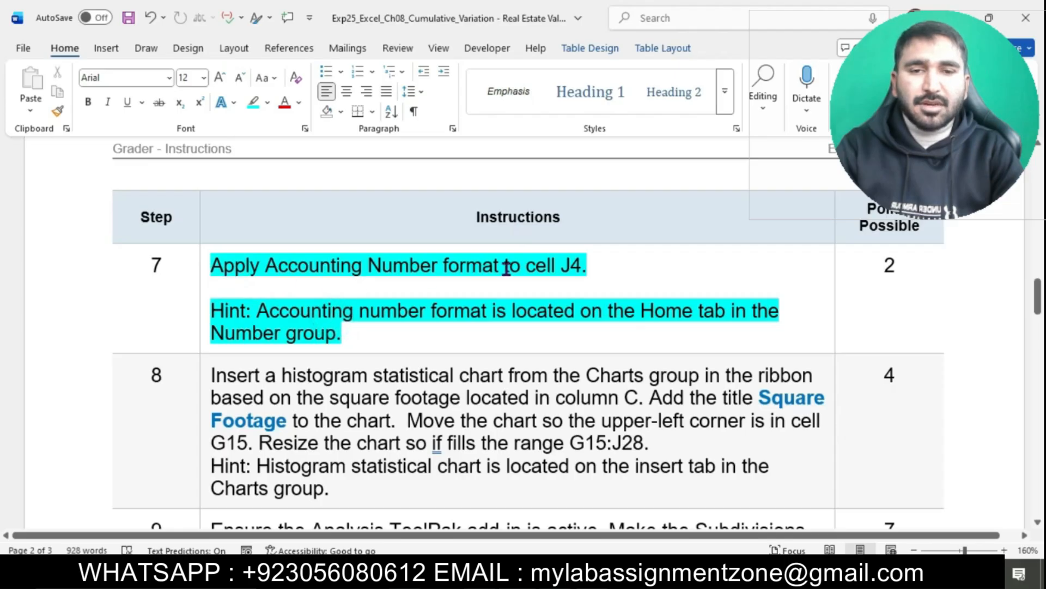
pyautogui.moveTo(213, 267); pyautogui.dragTo(582, 268)
# Step: Switch to Excel and apply the Accounting Number format to the standard deviation in cell J4
pyautogui.click(584, 572)
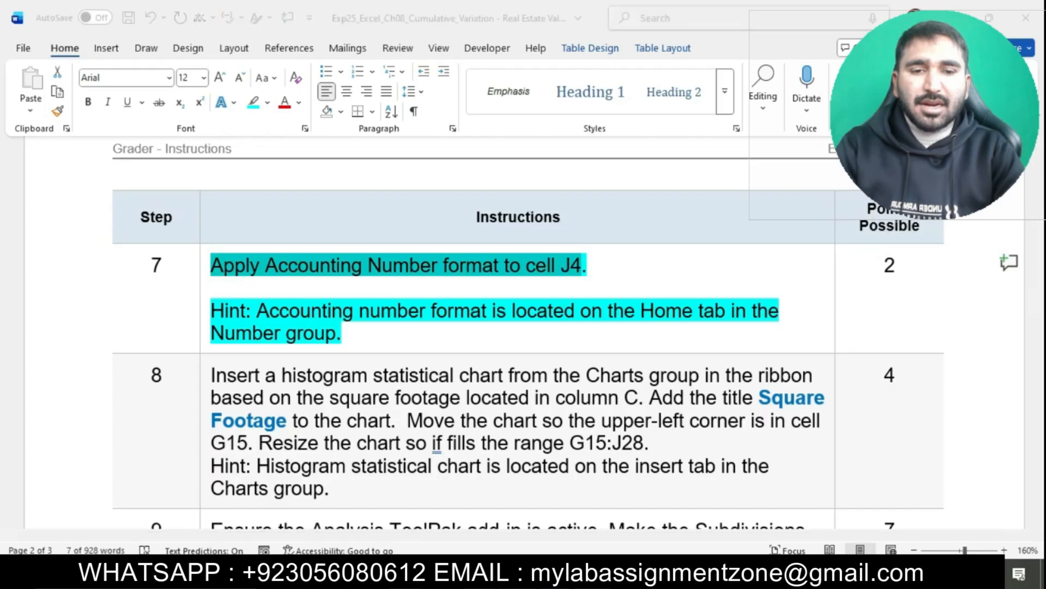
pyautogui.click(623, 258)
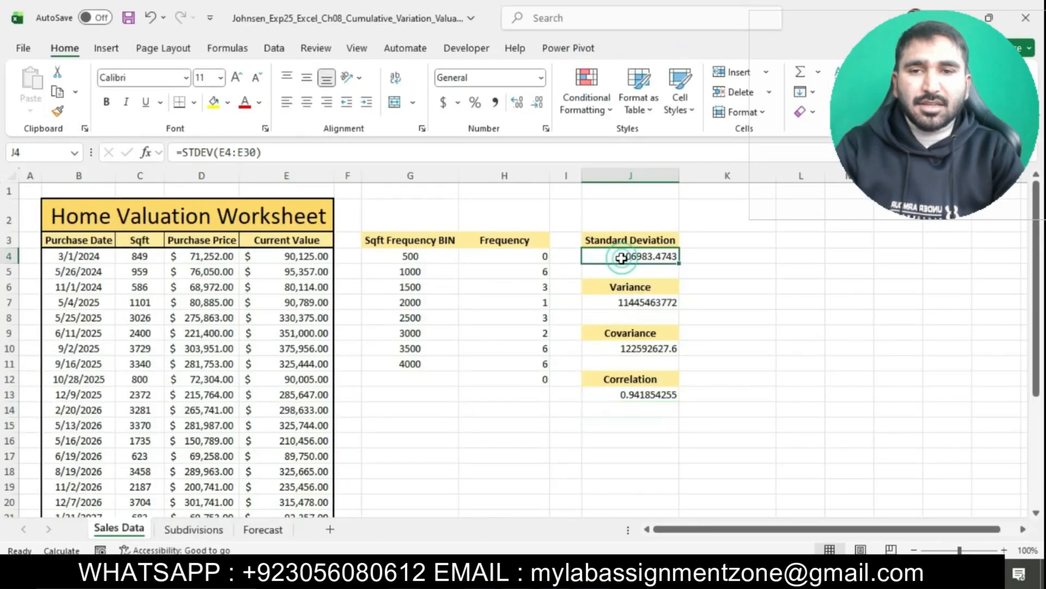
pyautogui.click(447, 102)
pyautogui.click(518, 493)
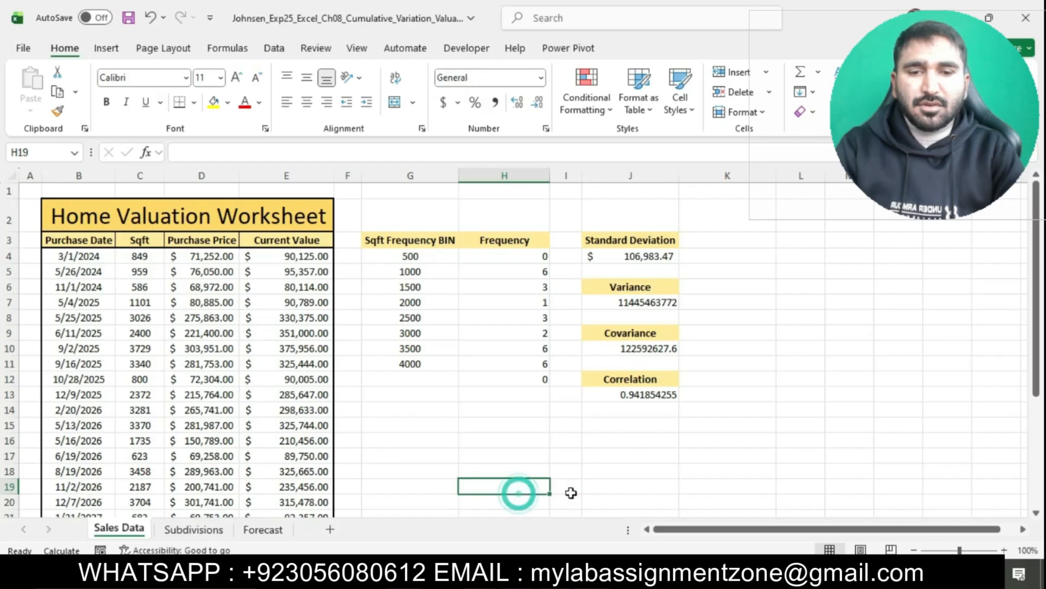
# Step: Return to the Word instructions and highlight the step 8 histogram chart instruction and its hint in turquoise
pyautogui.click(553, 574)
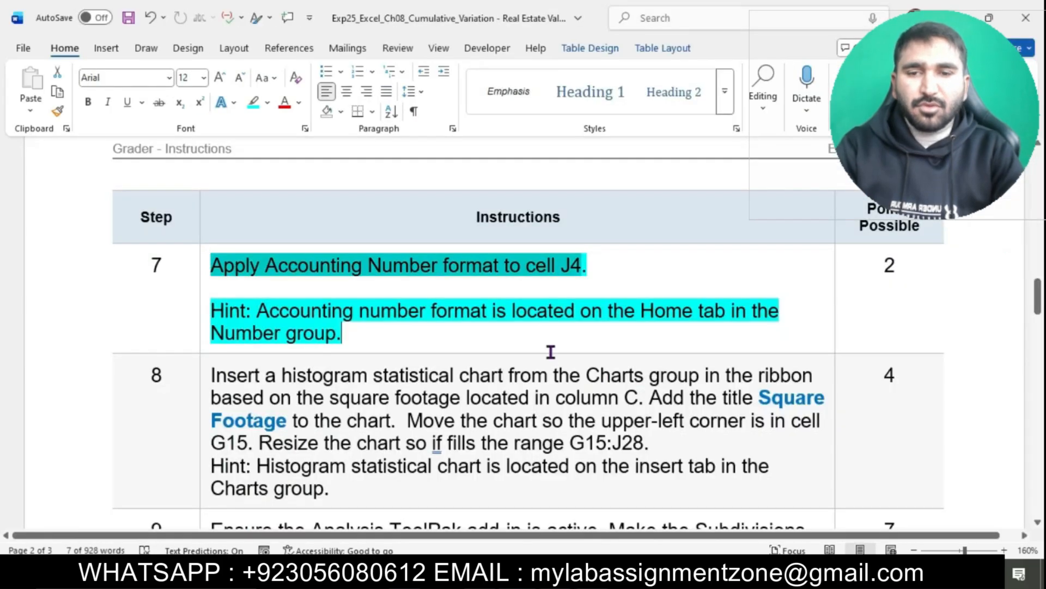
pyautogui.scroll(-3, 551, 352)
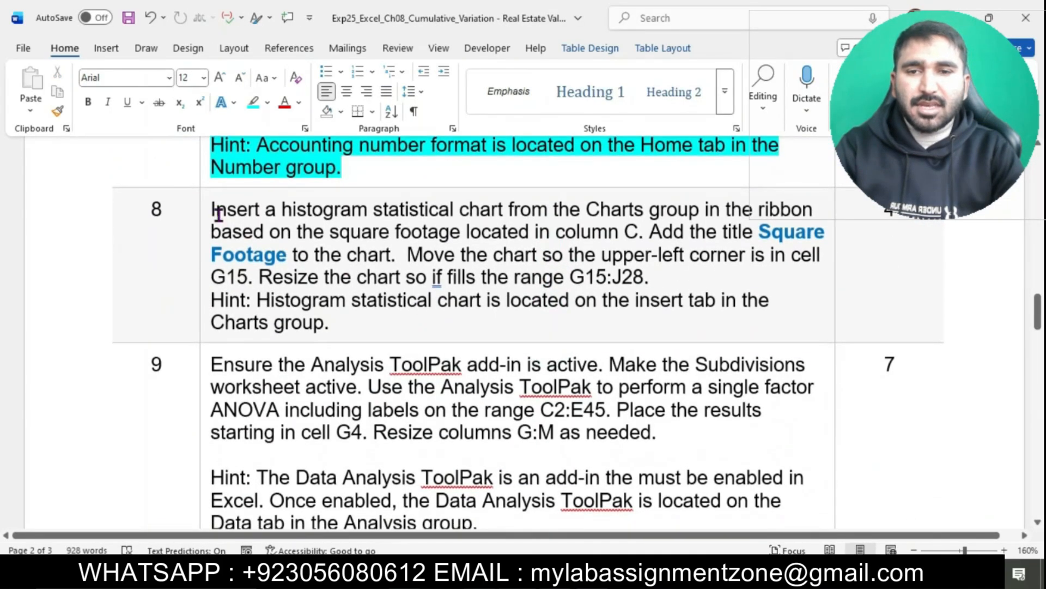
pyautogui.click(206, 211)
pyautogui.click(275, 180)
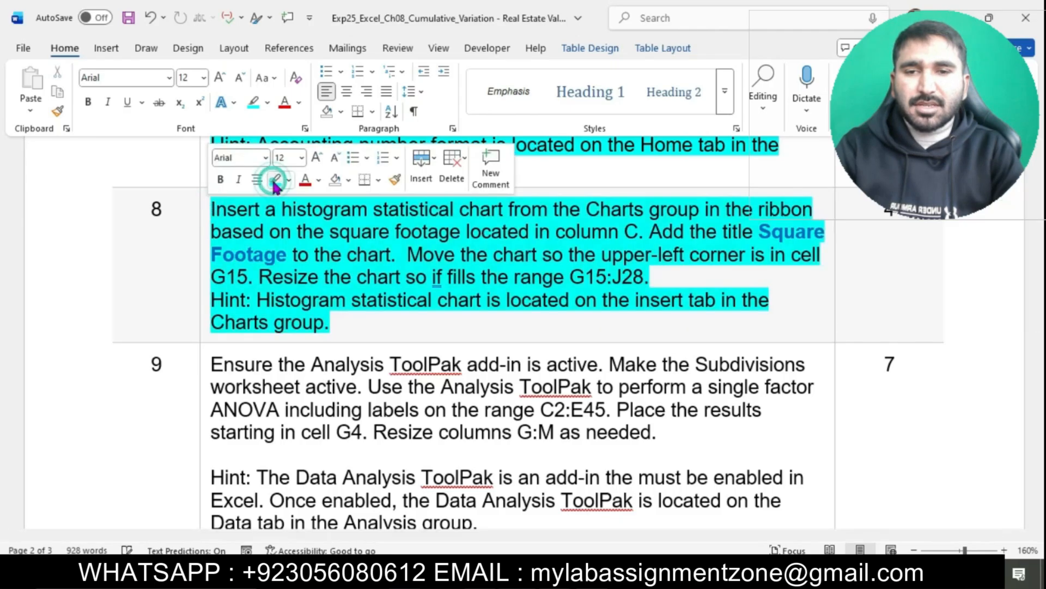
pyautogui.click(299, 254)
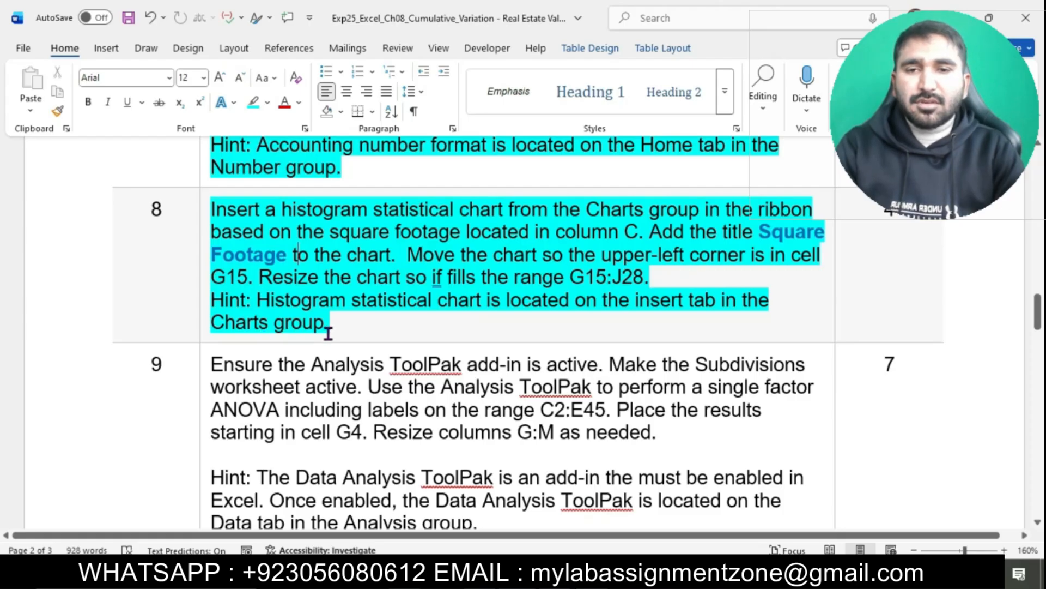
pyautogui.moveTo(216, 208); pyautogui.dragTo(636, 235)
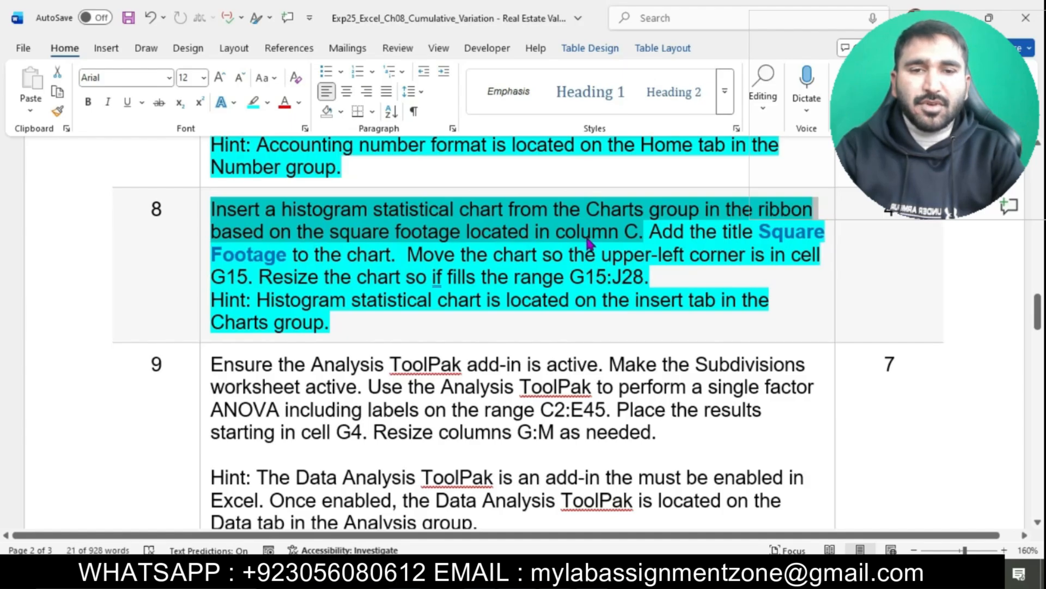
# Step: Switch to Excel and insert a Histogram chart based on the square footage values in C4:C30 of the Sales Data sheet
pyautogui.hotkey('alt', 'Tab')
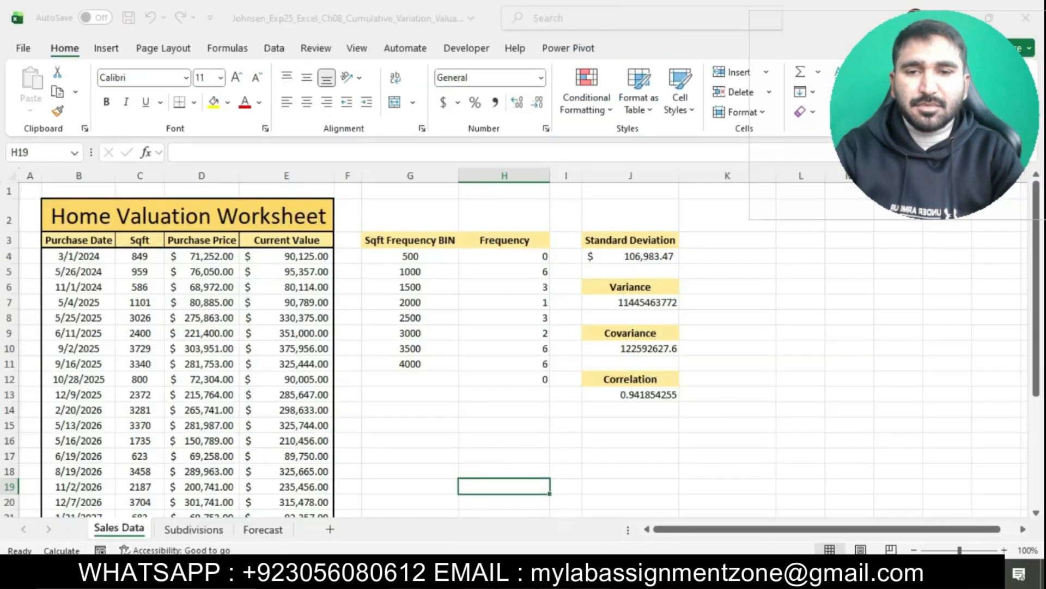
pyautogui.moveTo(140, 257); pyautogui.dragTo(131, 500)
pyautogui.scroll(-1, 140, 502)
pyautogui.hotkey('alt', 'Tab')
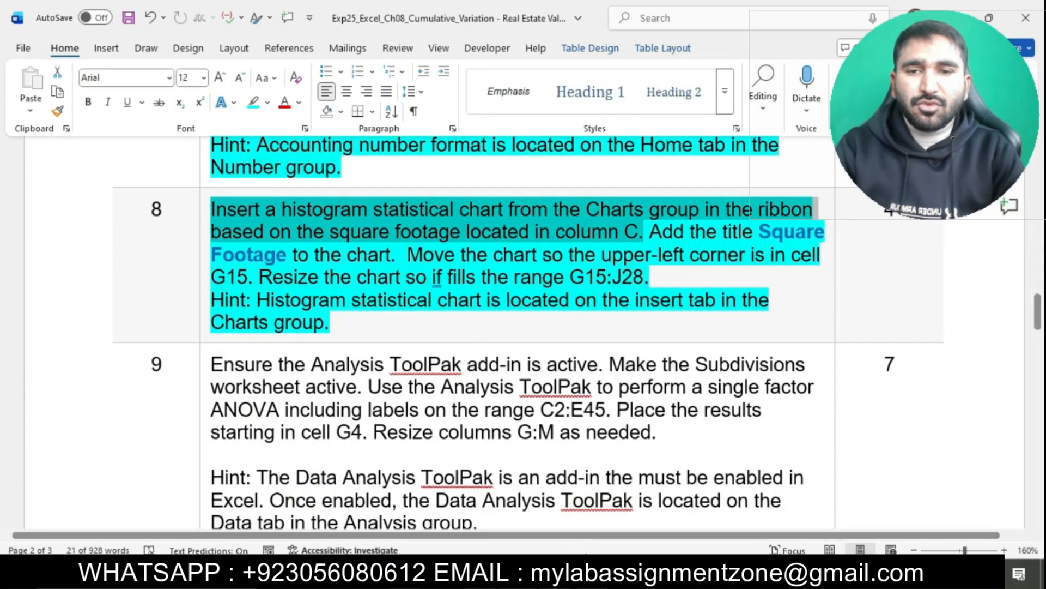
pyautogui.hotkey('alt', 'Tab')
pyautogui.click(115, 50)
pyautogui.click(114, 49)
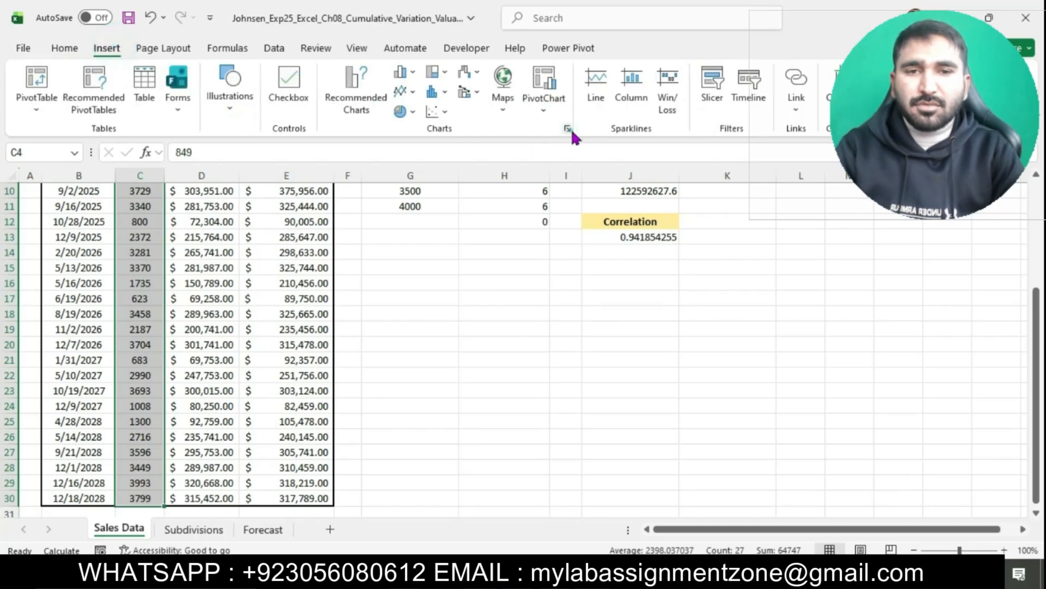
pyautogui.click(567, 129)
pyautogui.click(409, 89)
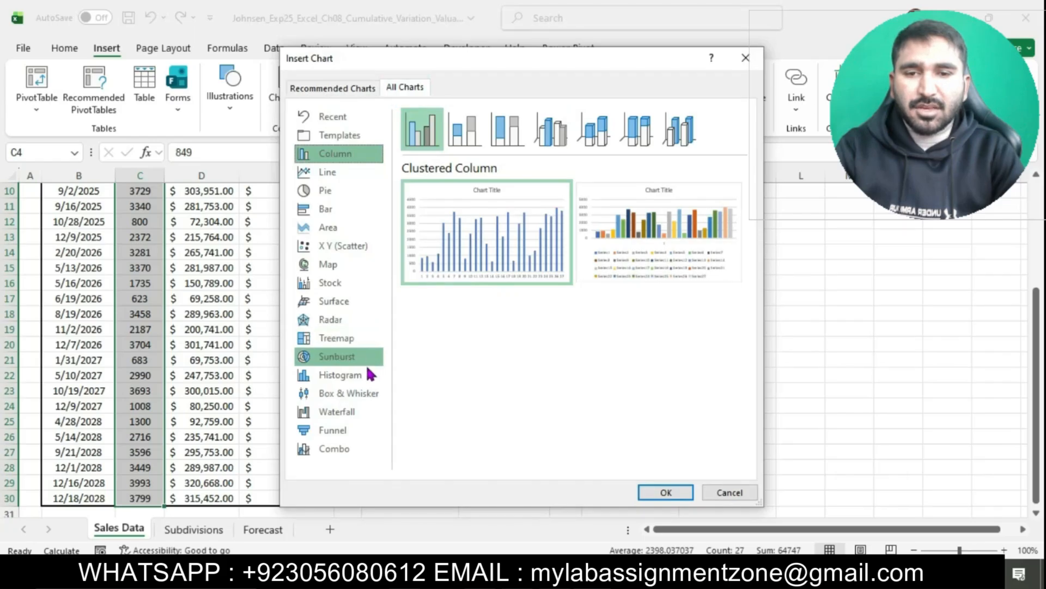
pyautogui.click(361, 376)
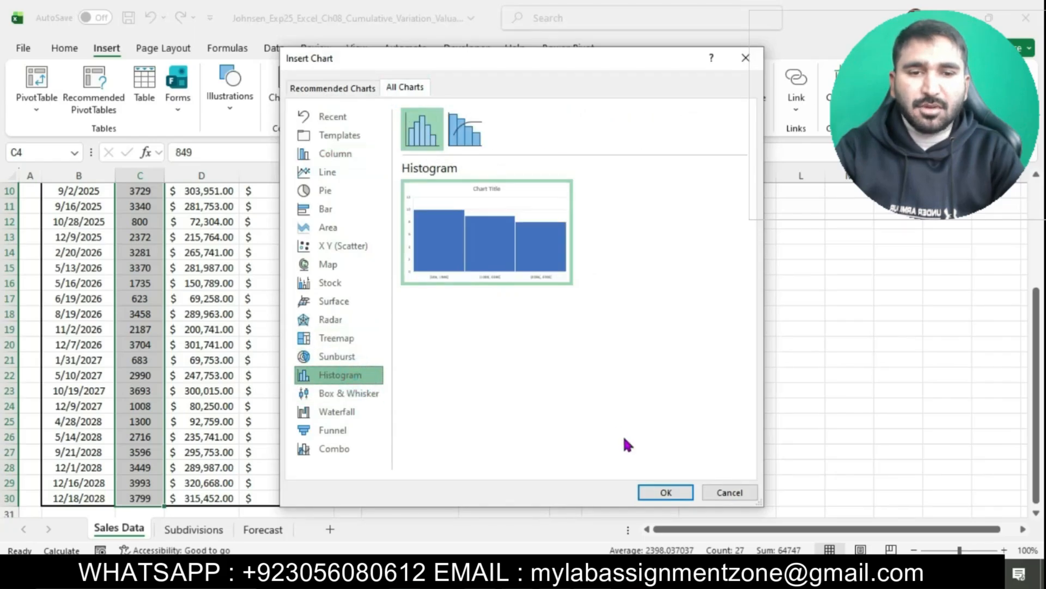
pyautogui.click(662, 493)
# Step: Copy the title Square Footage from step 8 of the Word instructions and use it to replace the histogram's placeholder title in Excel
pyautogui.click(551, 571)
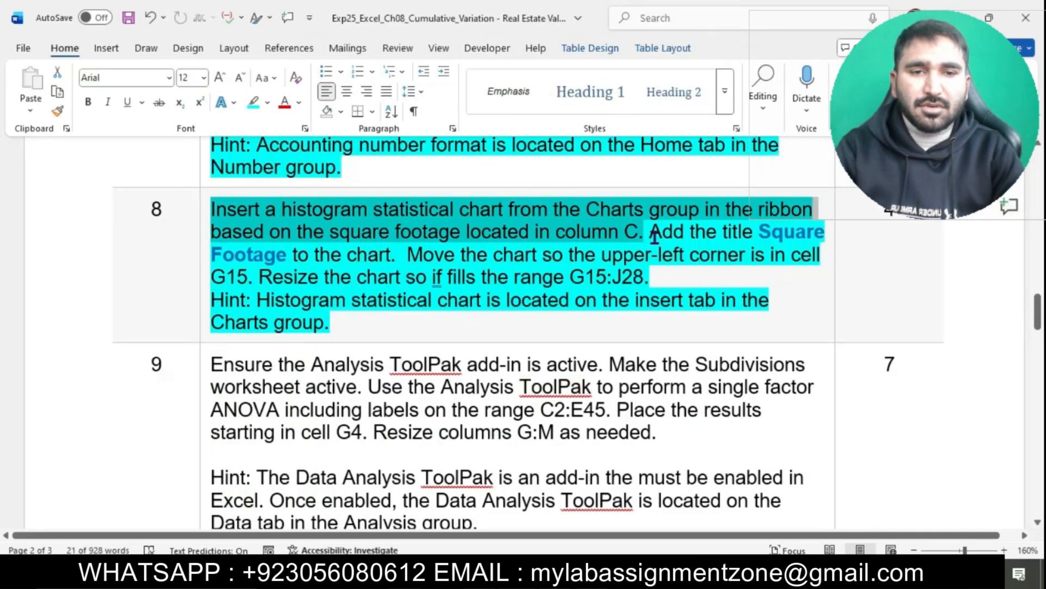
pyautogui.moveTo(762, 232); pyautogui.dragTo(285, 255)
pyautogui.hotkey('ctrl', 'c')
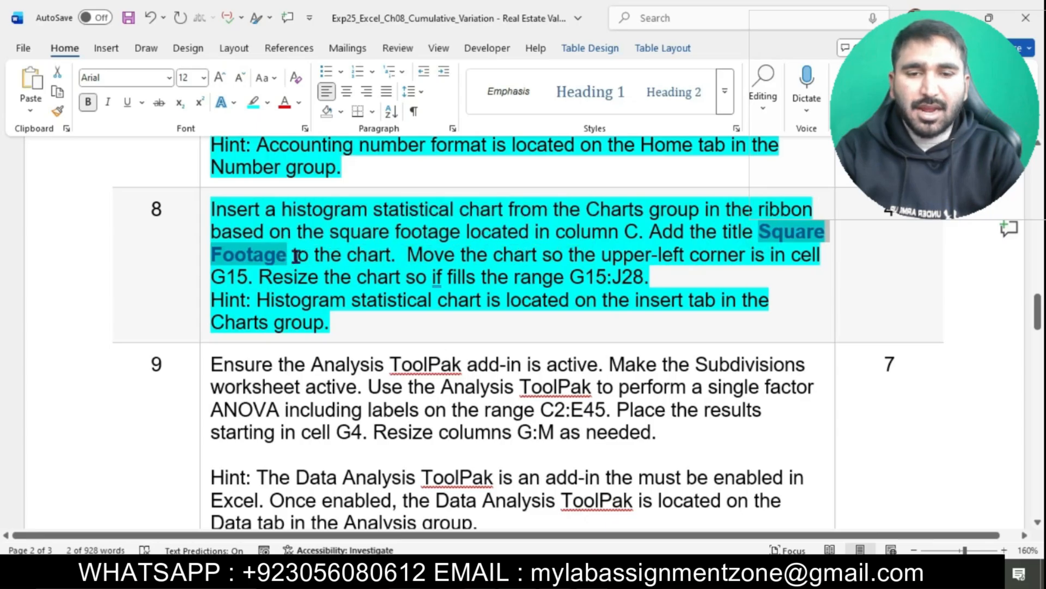
pyautogui.click(578, 571)
pyautogui.click(535, 258)
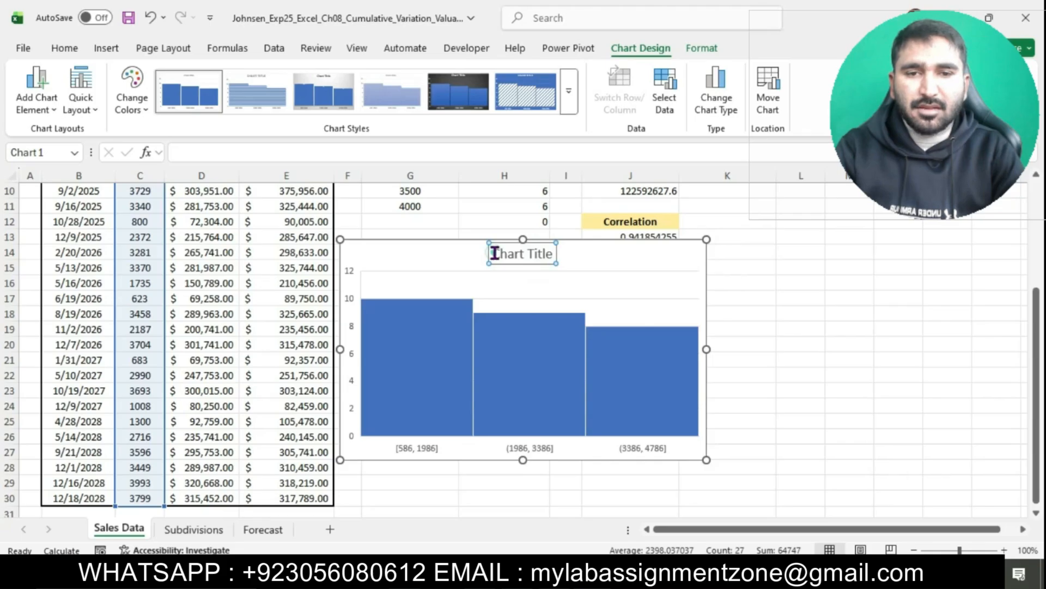
pyautogui.moveTo(494, 254); pyautogui.dragTo(593, 259)
pyautogui.hotkey('ctrl', 'v')
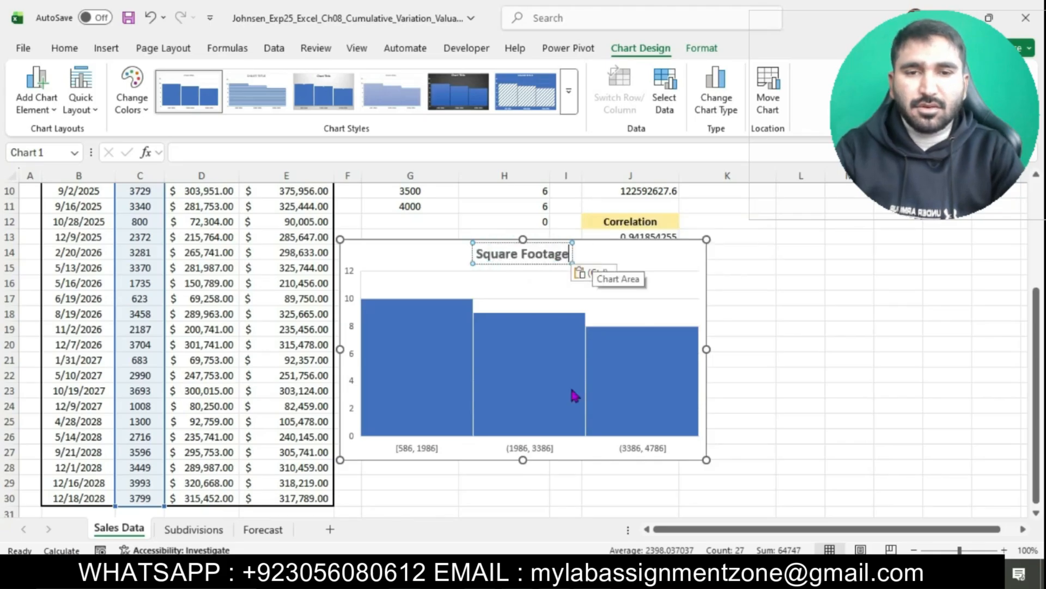
# Step: Switch to the Word instructions, select step 8's sentence about moving the chart to cell G15, and return to Excel
pyautogui.click(545, 571)
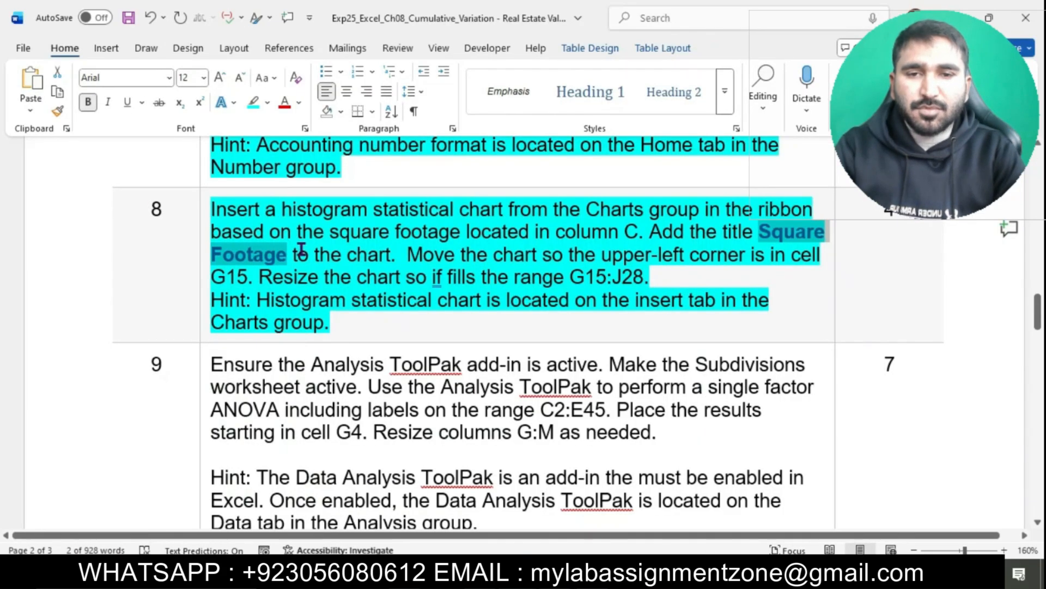
pyautogui.moveTo(407, 255); pyautogui.dragTo(250, 277)
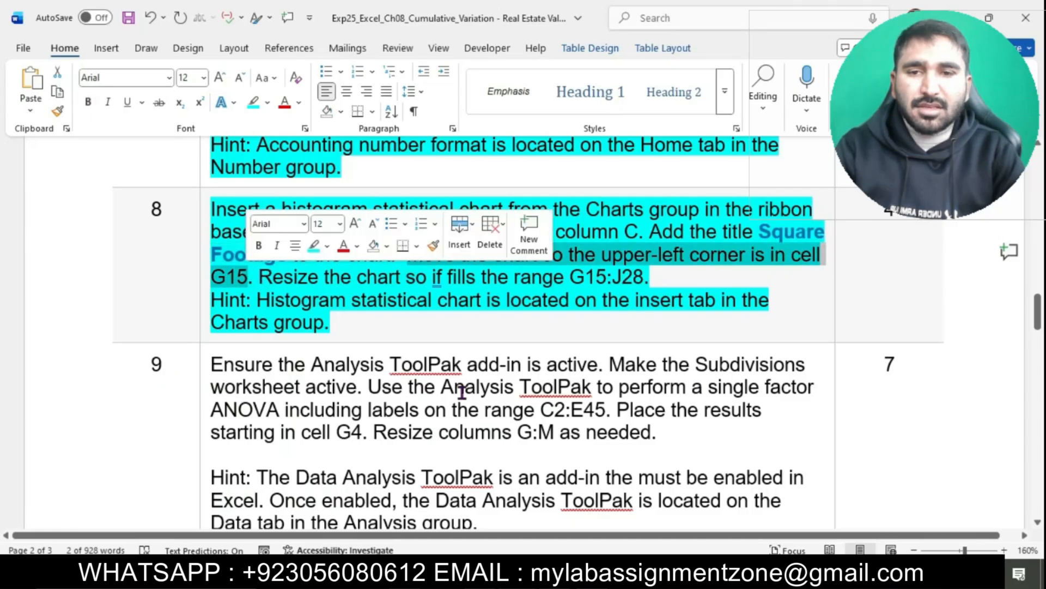
pyautogui.click(545, 572)
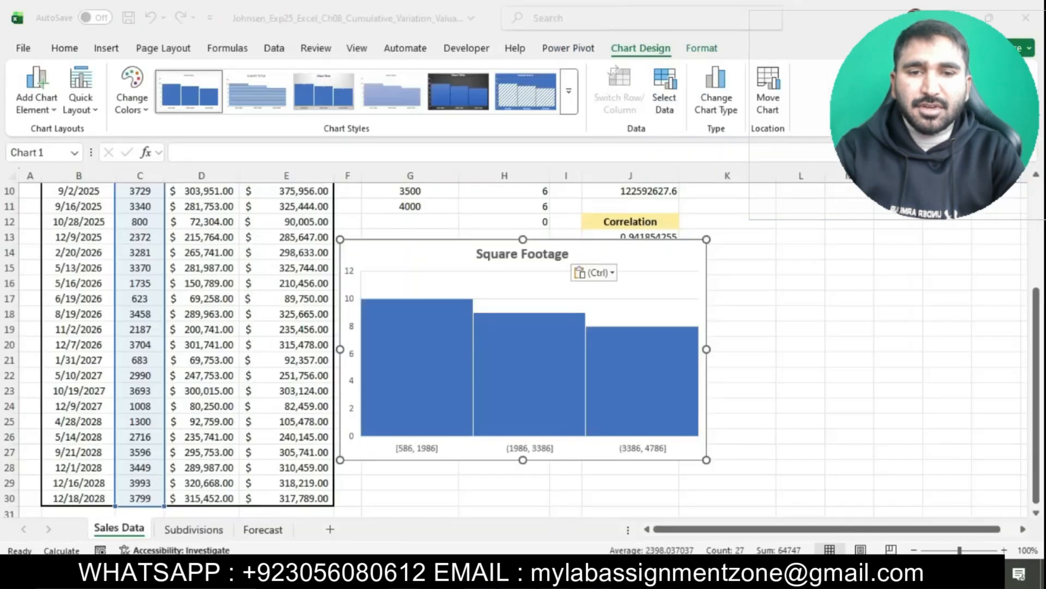
# Step: Cut the Square Footage histogram and paste it with its upper-left corner in cell G15 of the Sales Data sheet
pyautogui.click(379, 252)
pyautogui.click(60, 52)
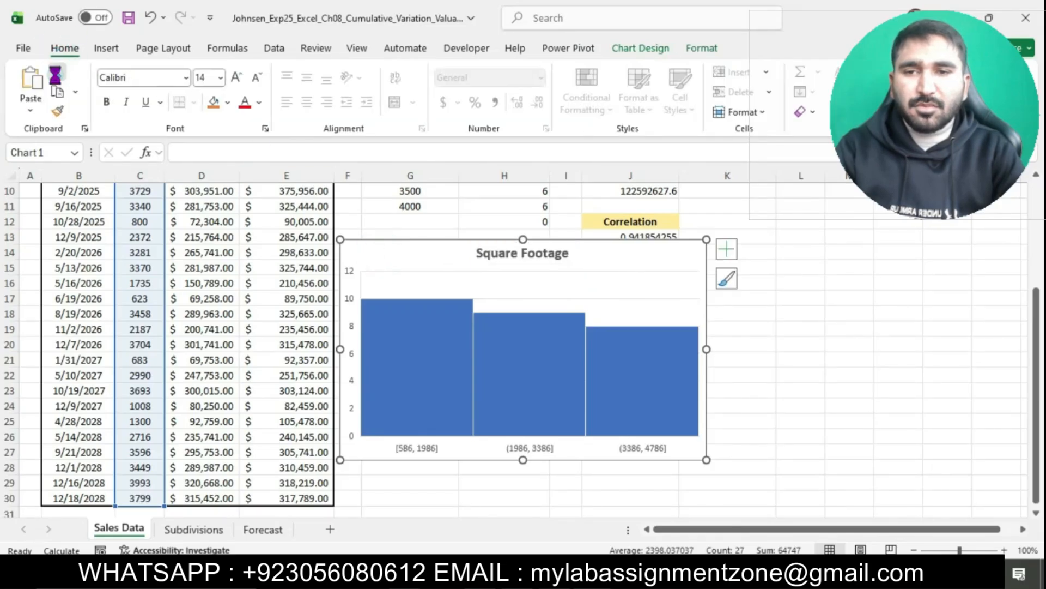
pyautogui.click(57, 72)
pyautogui.click(408, 252)
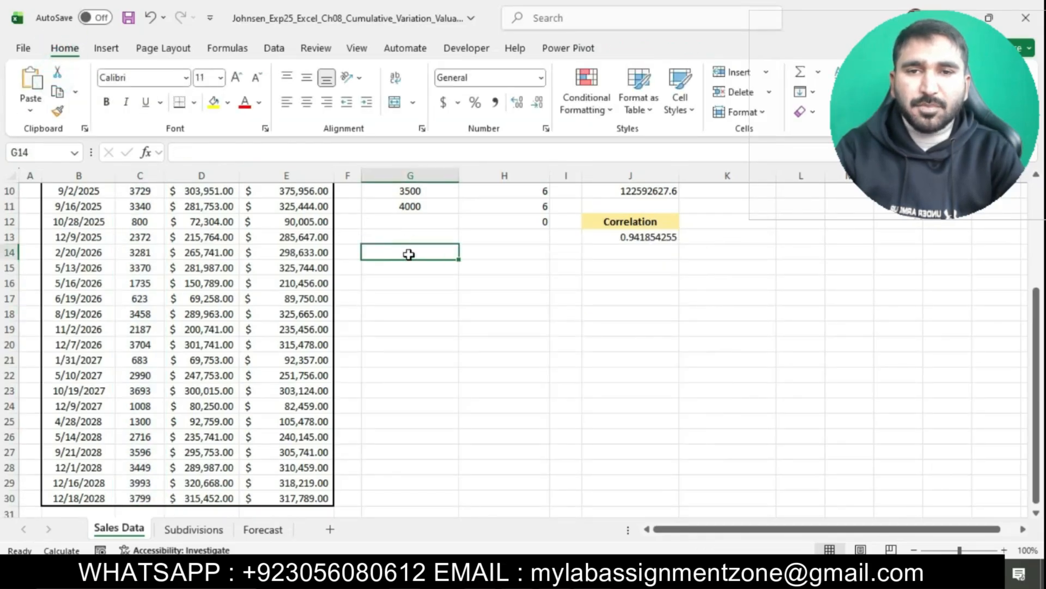
pyautogui.click(414, 265)
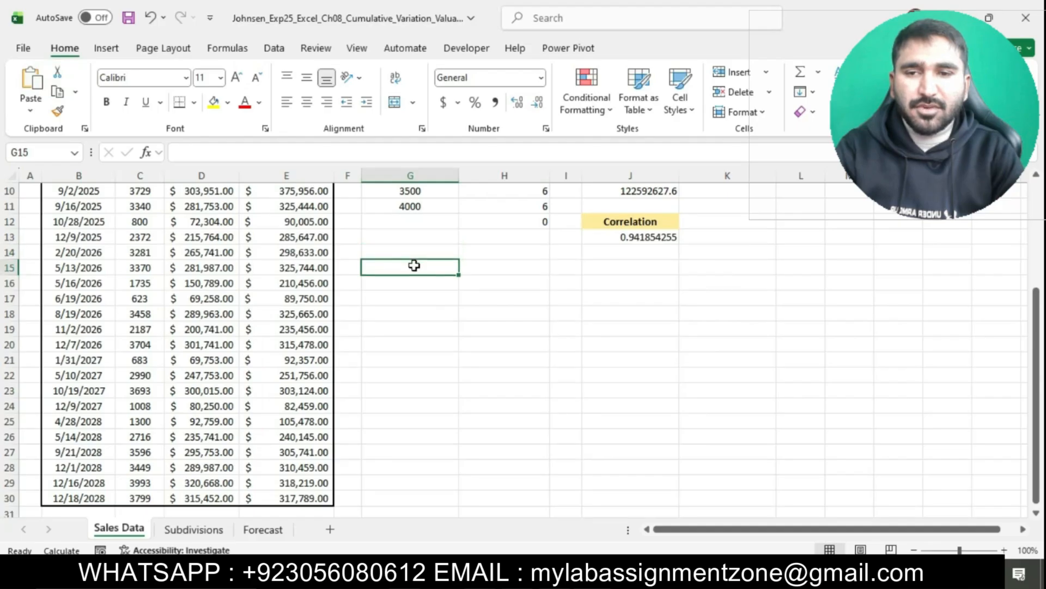
pyautogui.hotkey('ctrl', 'v')
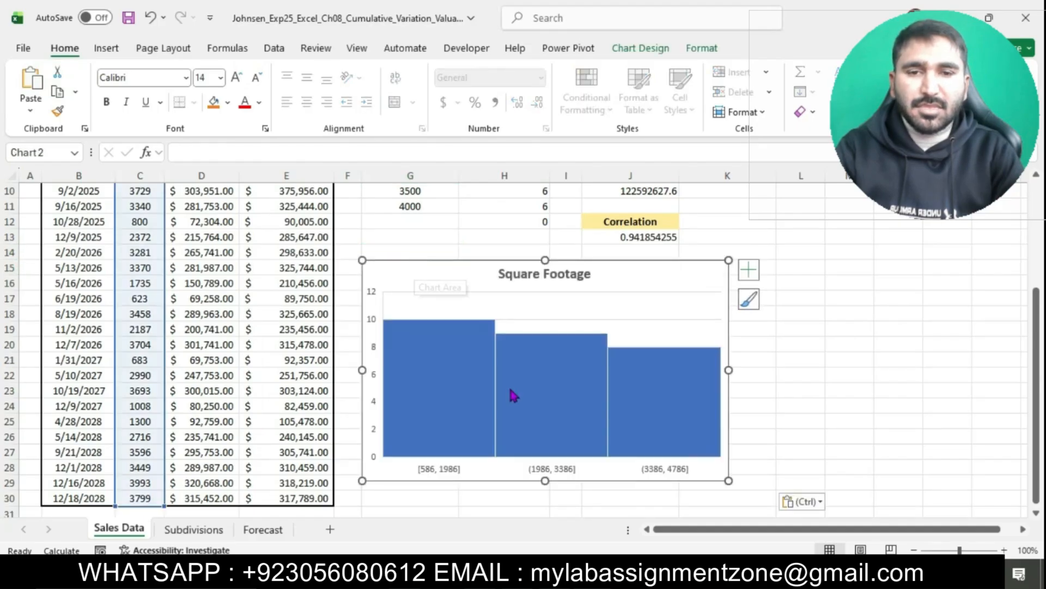
# Step: Switch to Word, select step 8's sentence about resizing the chart to G15:J28, and return to Excel
pyautogui.hotkey('alt', 'Tab')
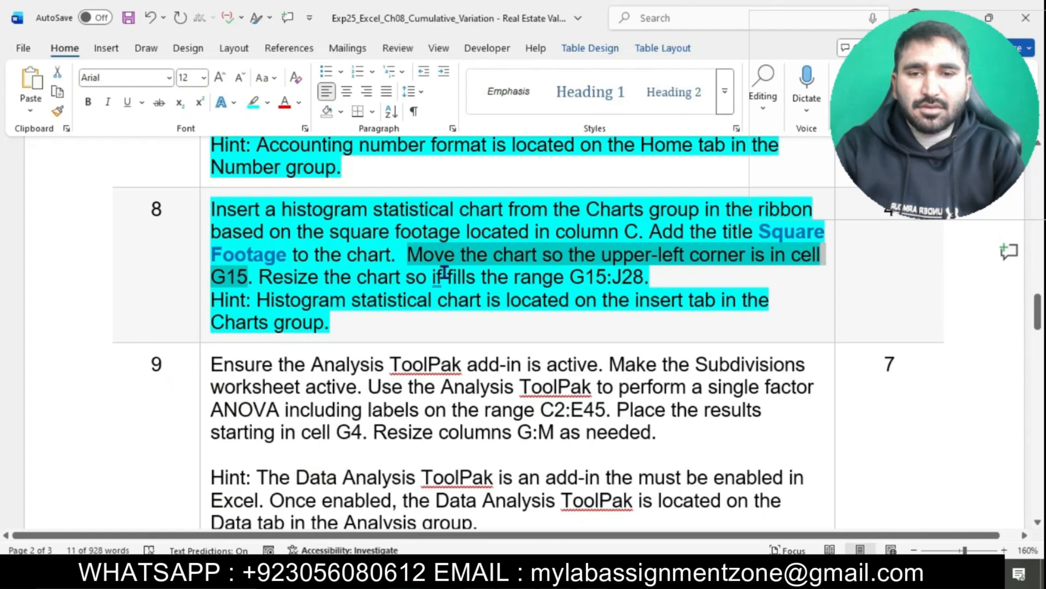
pyautogui.moveTo(261, 276); pyautogui.dragTo(653, 284)
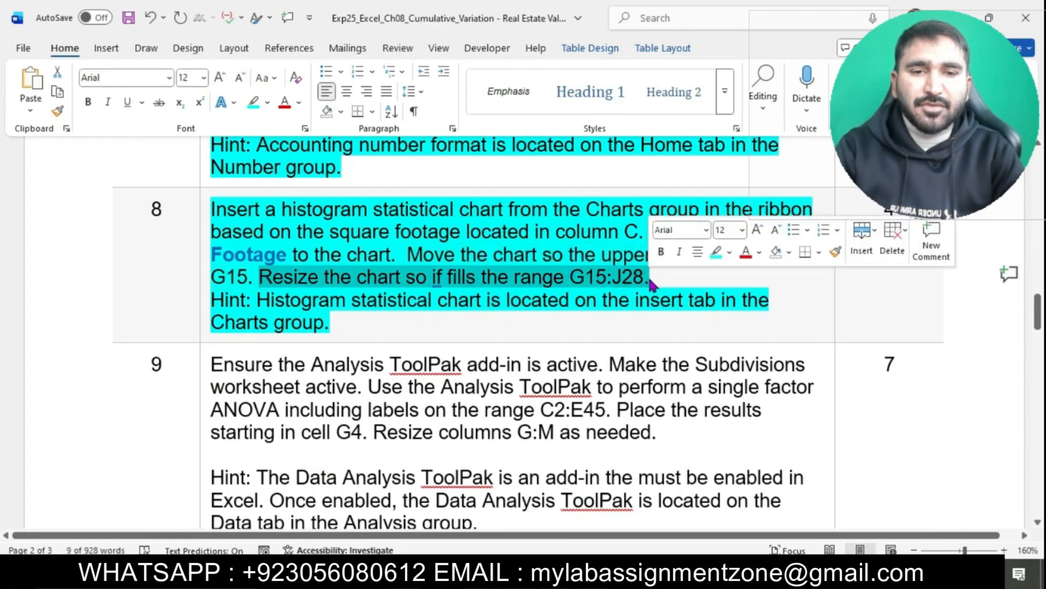
pyautogui.hotkey('alt', 'Tab')
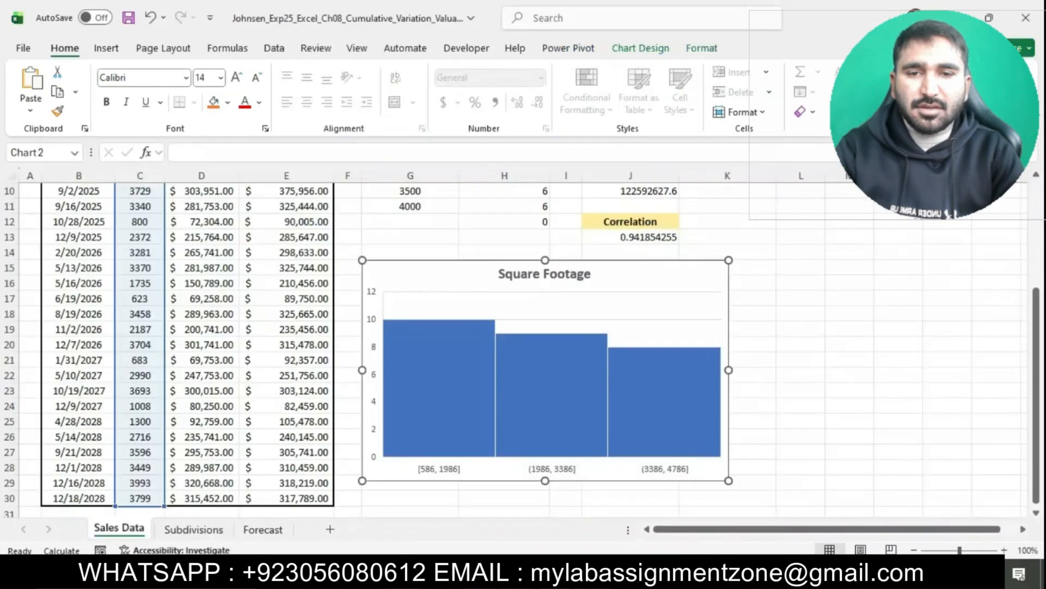
# Step: Resize the Square Footage histogram to fill the range G15:J28 and deselect it
pyautogui.scroll(-3, 692, 371)
pyautogui.moveTo(729, 369); pyautogui.dragTo(678, 360)
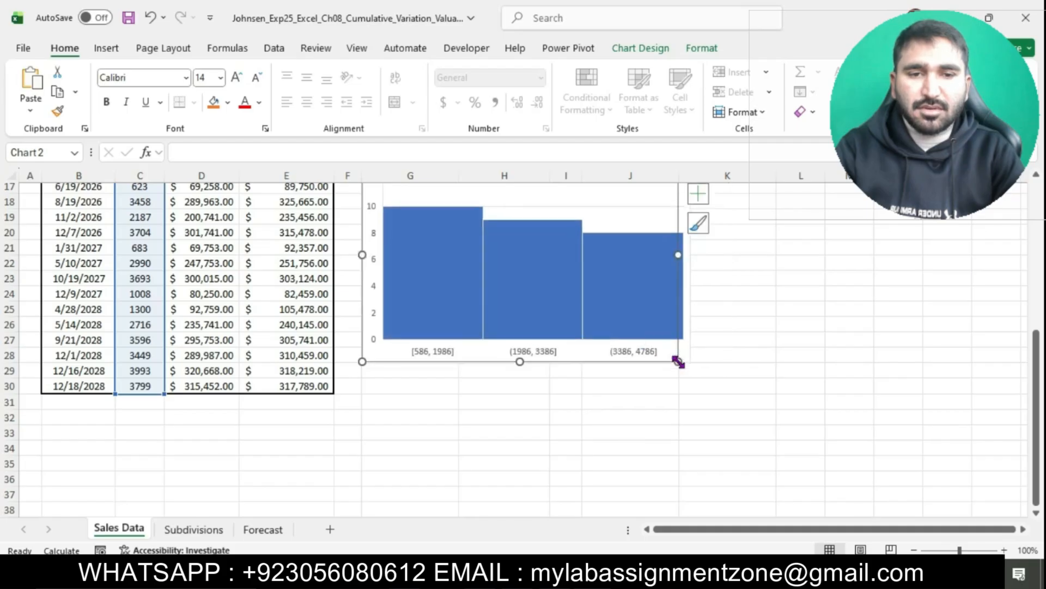
pyautogui.click(823, 434)
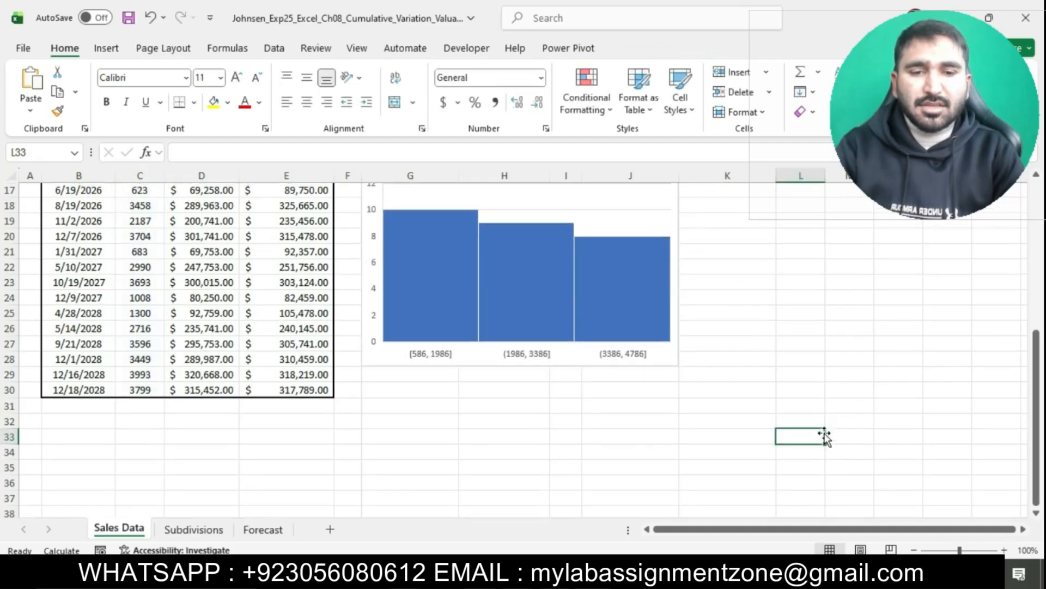
pyautogui.scroll(2, 825, 436)
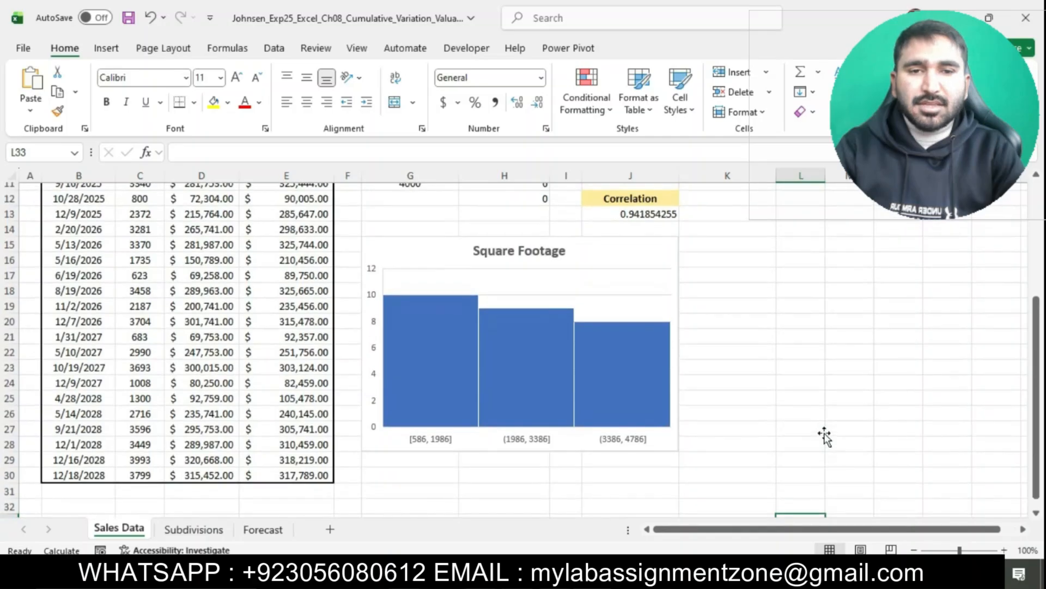
# Step: Switch to the Word instructions and highlight steps 9 through 19 of the table in turquoise
pyautogui.click(549, 573)
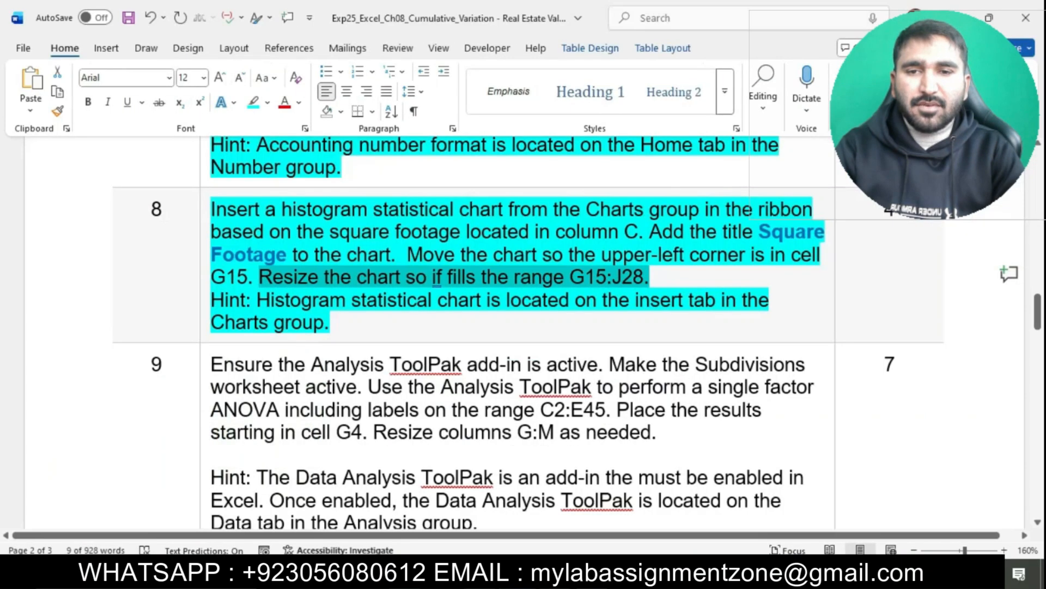
pyautogui.click(606, 306)
pyautogui.scroll(-3, 606, 311)
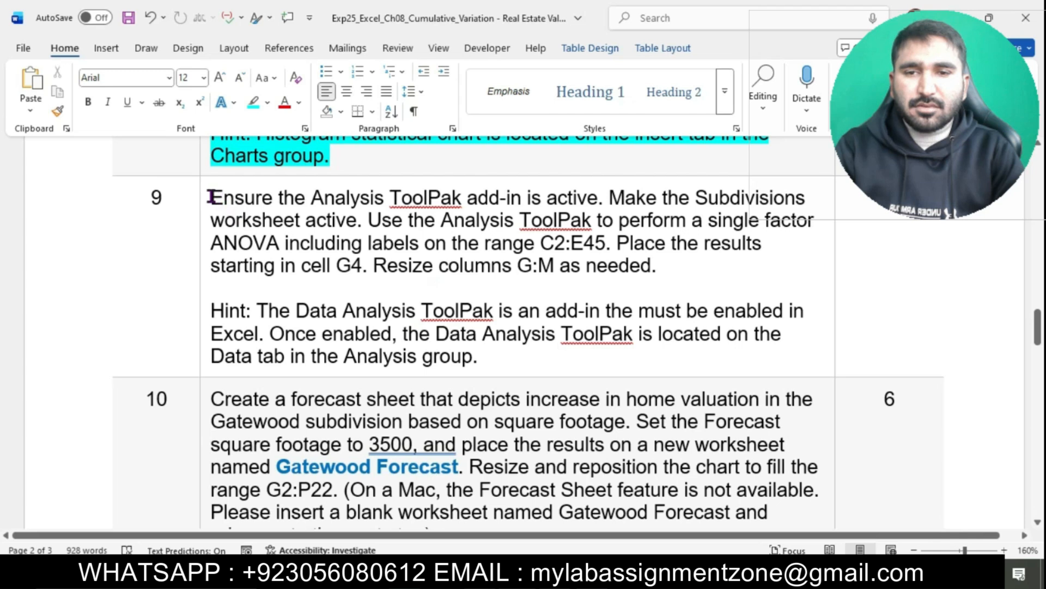
pyautogui.moveTo(205, 197); pyautogui.dragTo(245, 572)
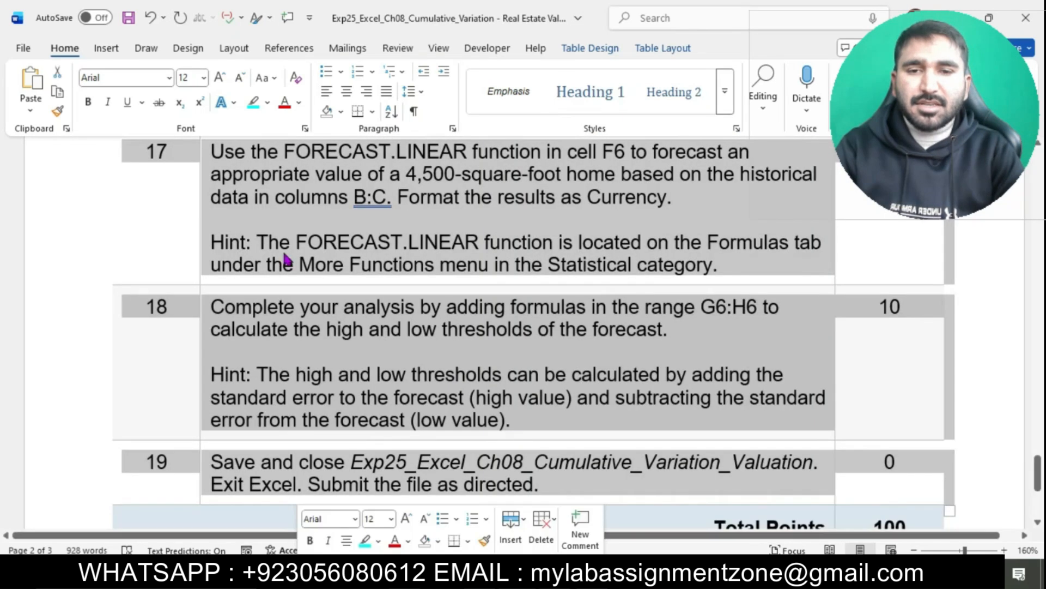
pyautogui.click(252, 107)
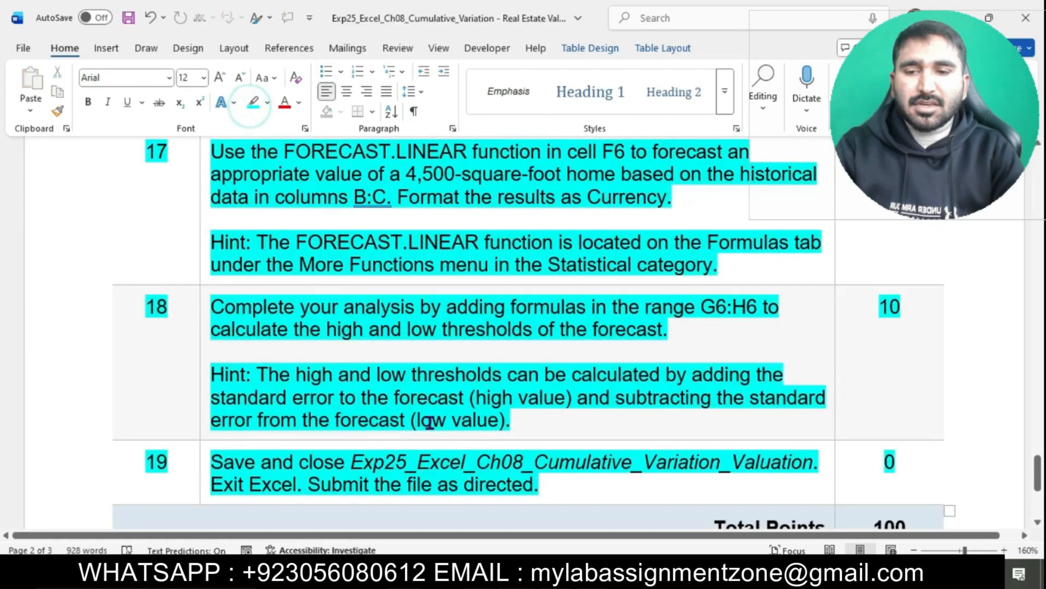
pyautogui.scroll(-4, 428, 420)
pyautogui.scroll(-2, 429, 423)
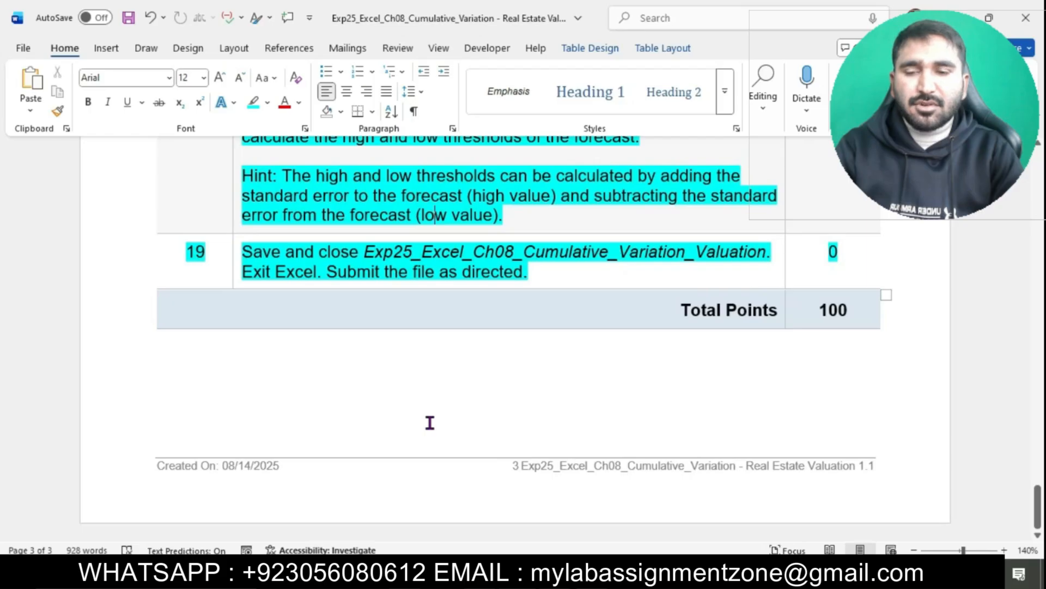
pyautogui.scroll(6, 429, 423)
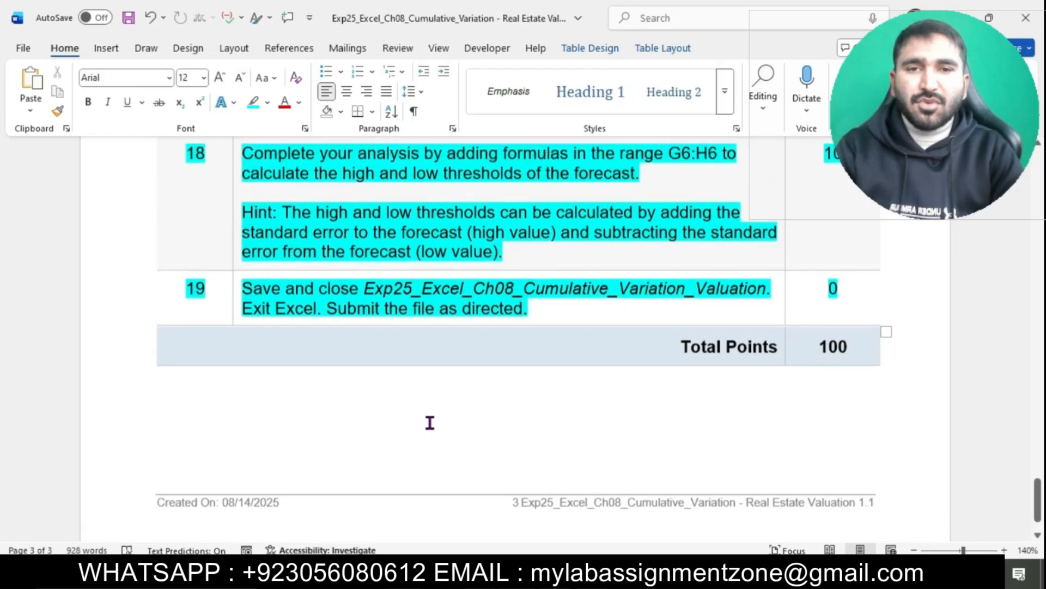
pyautogui.scroll(20, 430, 421)
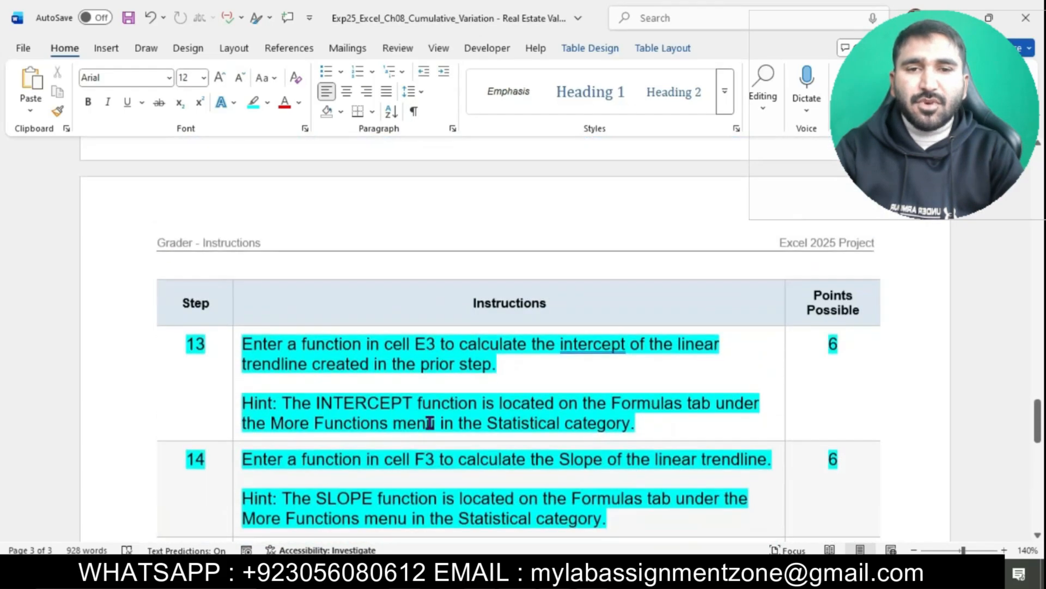
pyautogui.scroll(3, 430, 418)
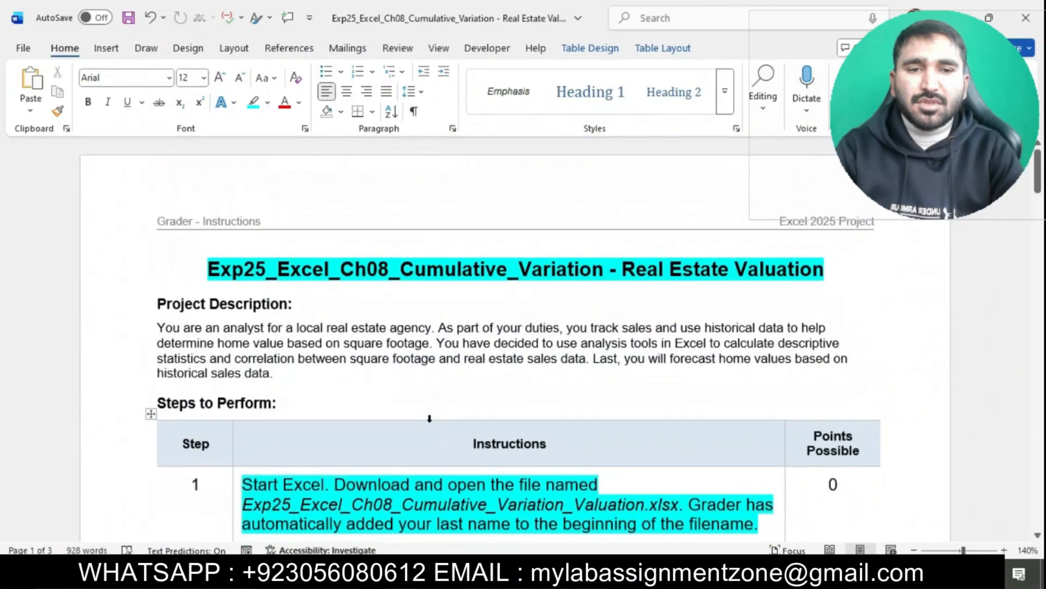